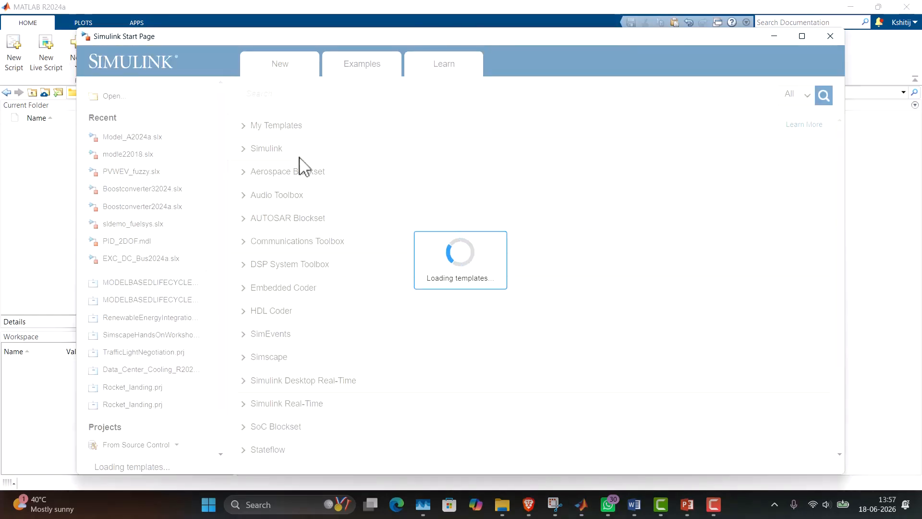
Create a new Simulink model and add an Fcn block to the canvas.
mouse_move(291, 223)
click(300, 193)
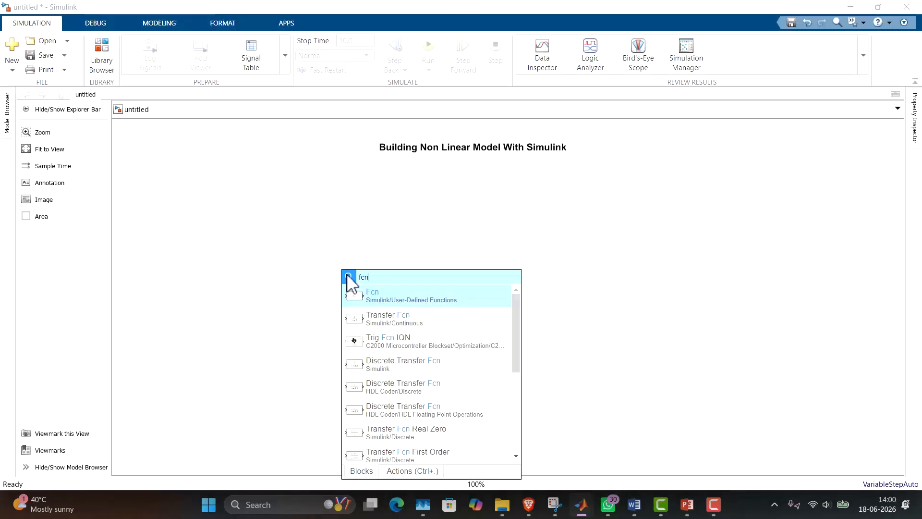
click(380, 295)
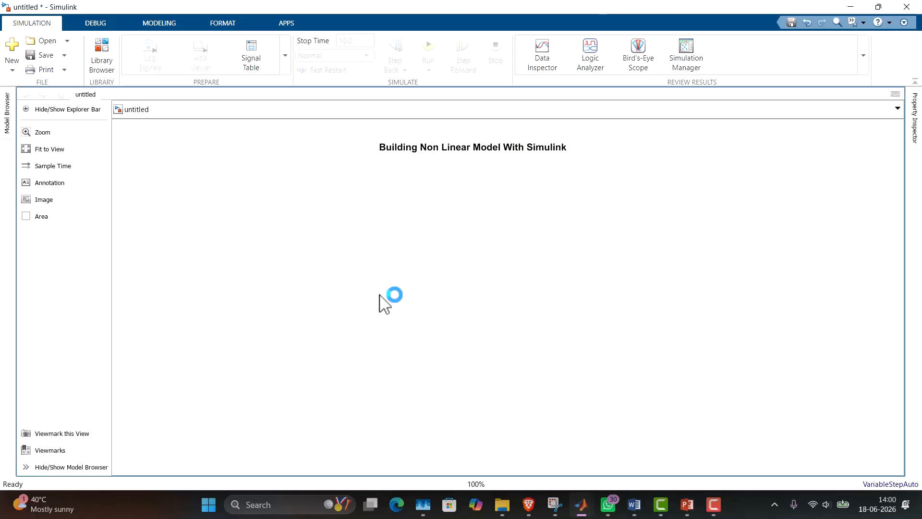
Duplicate the Fcn block three times and align the four blocks in an evenly spaced column.
key(ctrl+c)
key(ctrl+v)
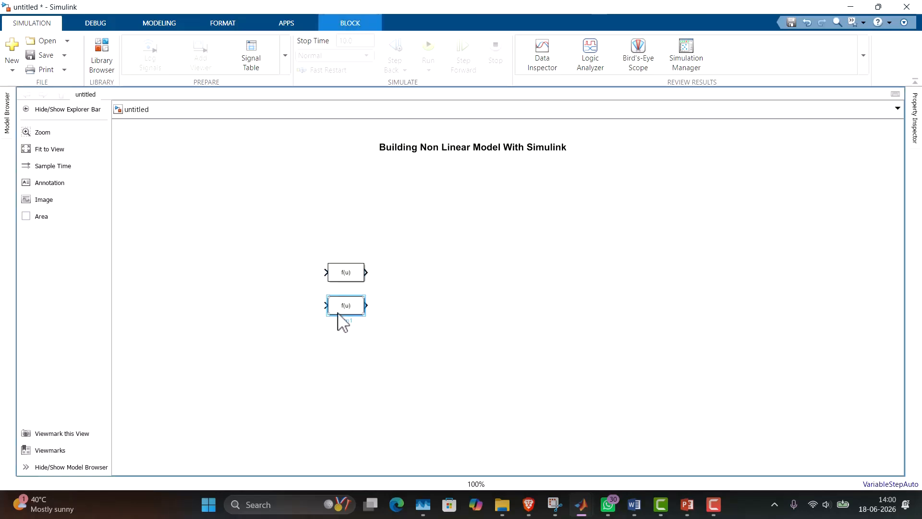
key(ctrl+v)
key(ctrl+v)
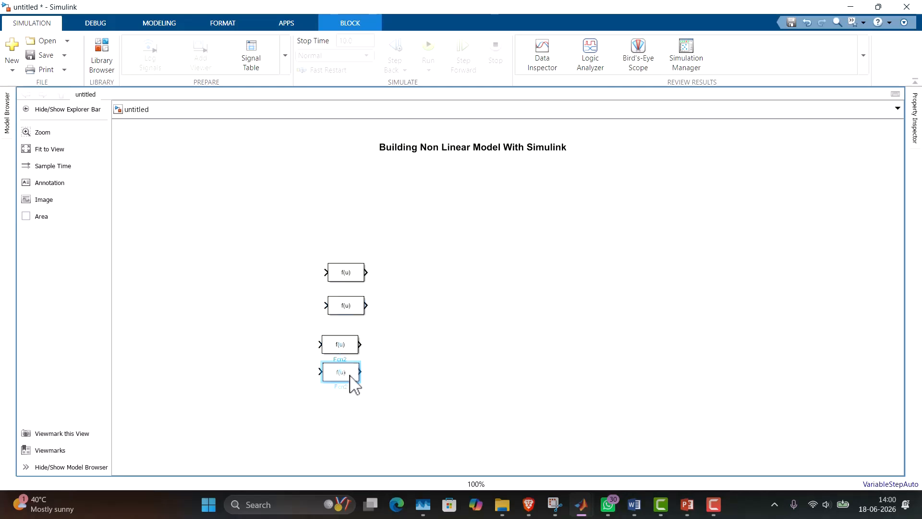
drag(358, 270, 347, 256)
drag(349, 303, 337, 285)
drag(344, 349, 338, 326)
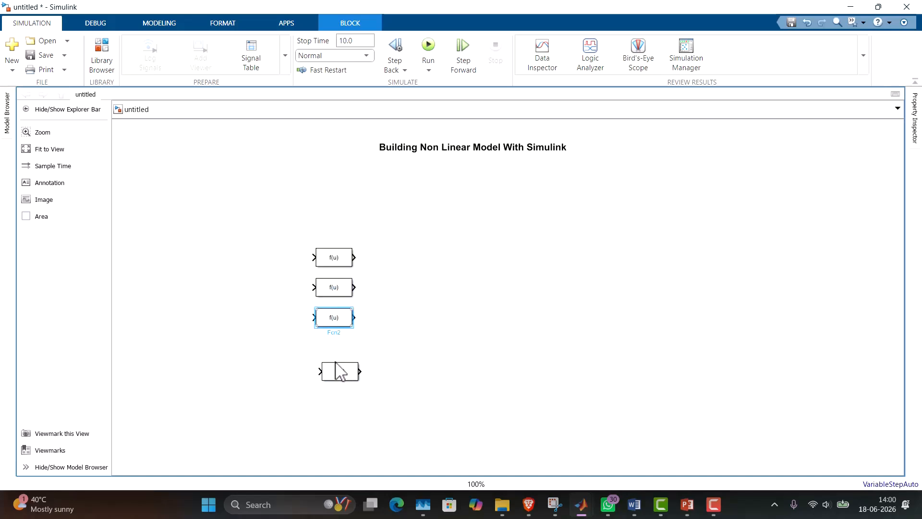
drag(340, 379, 333, 355)
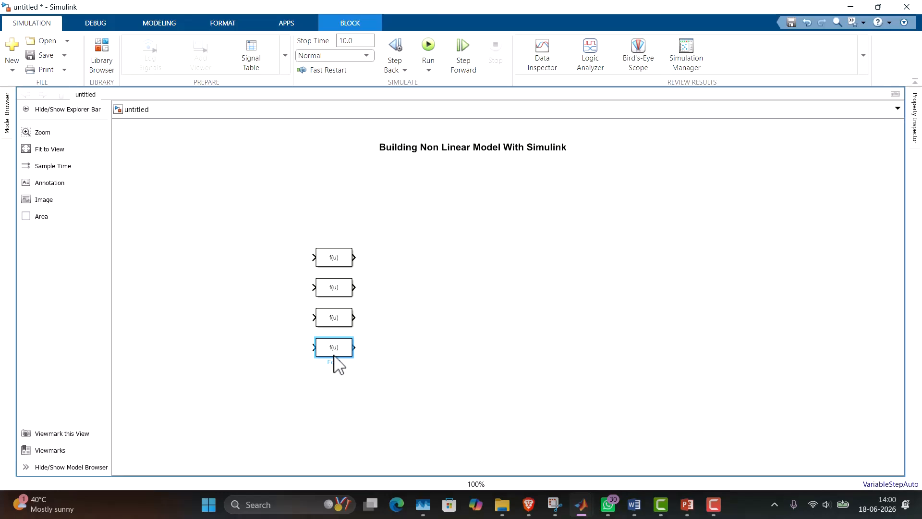
Move the topmost Fcn block upward and rename it Xddot.
drag(334, 256, 338, 232)
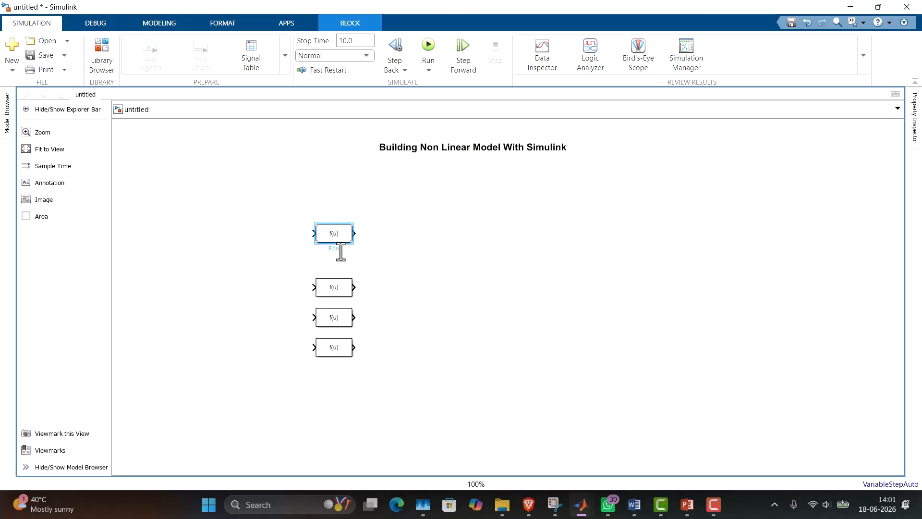
click(341, 250)
key(BackSpace)
key(BackSpace)
key(BackSpace)
text(xddot)
Shift the second Fcn block slightly upward and rename it Thetaddot.
drag(330, 293, 335, 285)
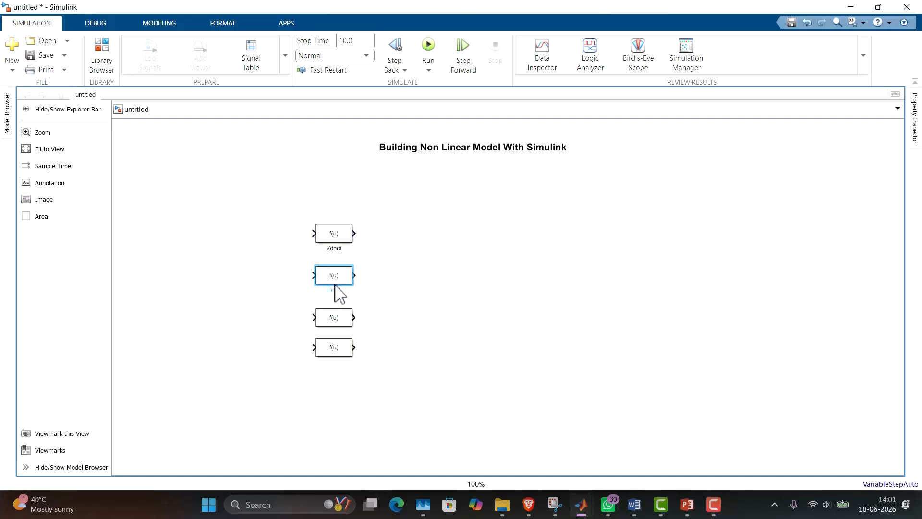
key(BackSpace)
key(BackSpace)
key(BackSpace)
key(BackSpace)
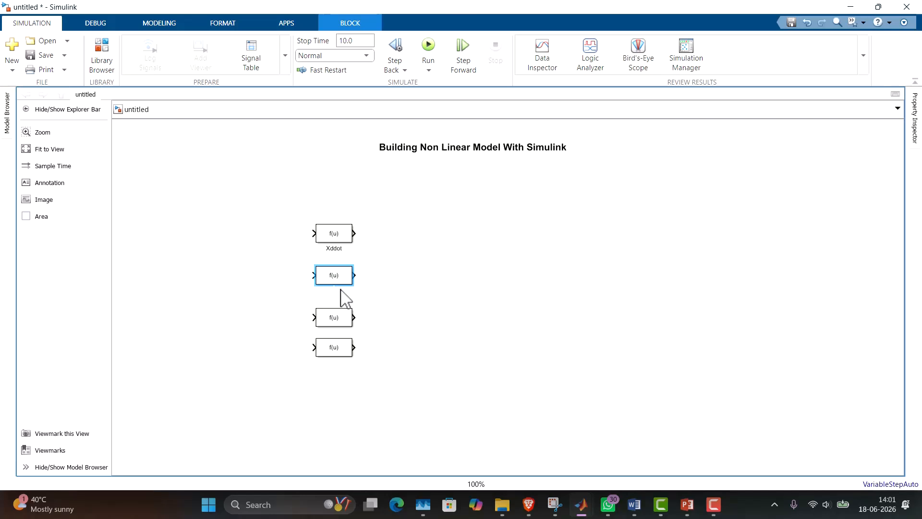
text(Theta)
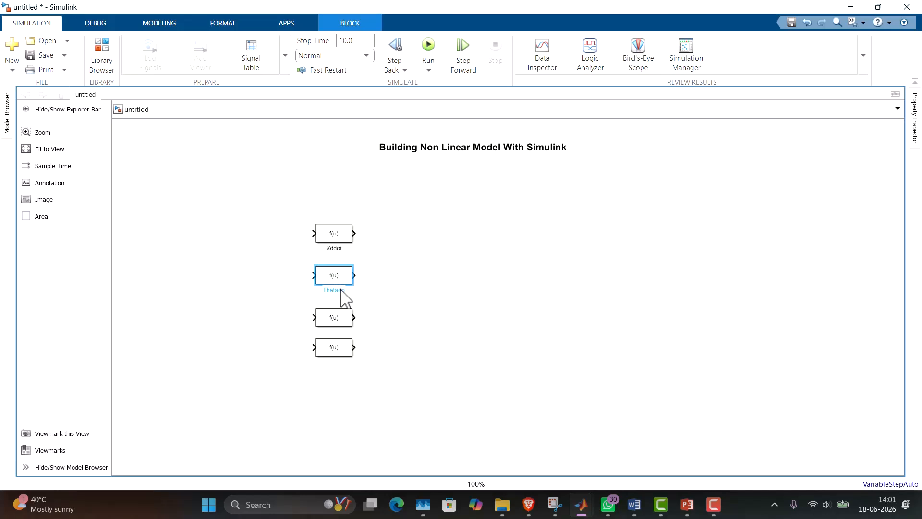
text(ddot)
click(382, 327)
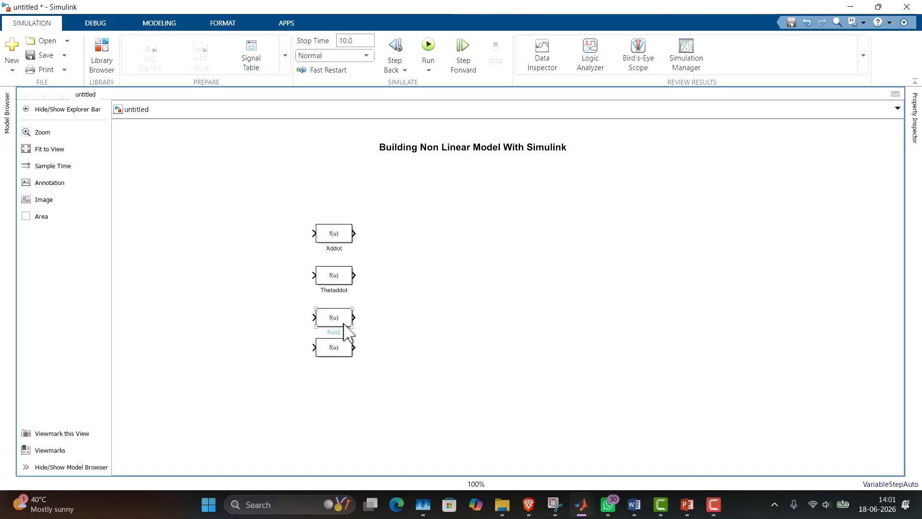
Rename the third Fcn block N and the fourth P, spacing P below N.
click(344, 323)
click(336, 332)
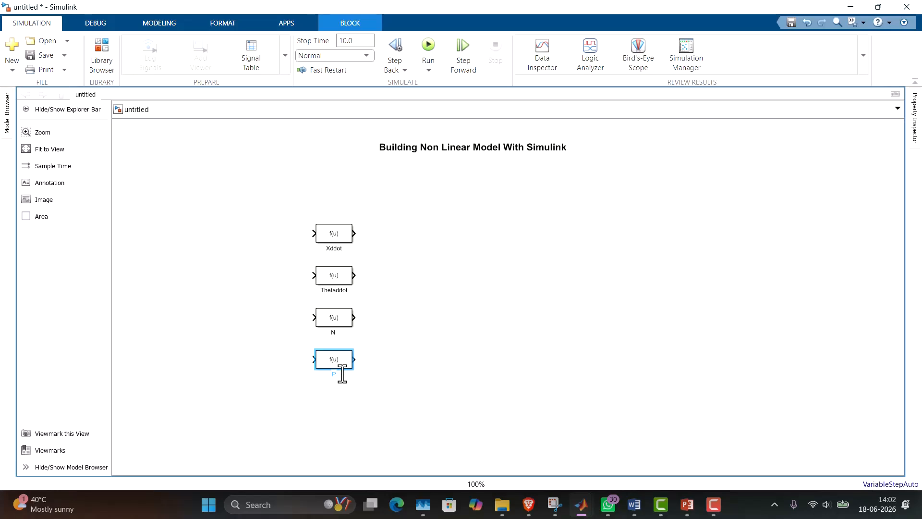
click(456, 248)
Add four Integrator blocks in a column to the right of the function blocks.
double_click(456, 247)
text(In)
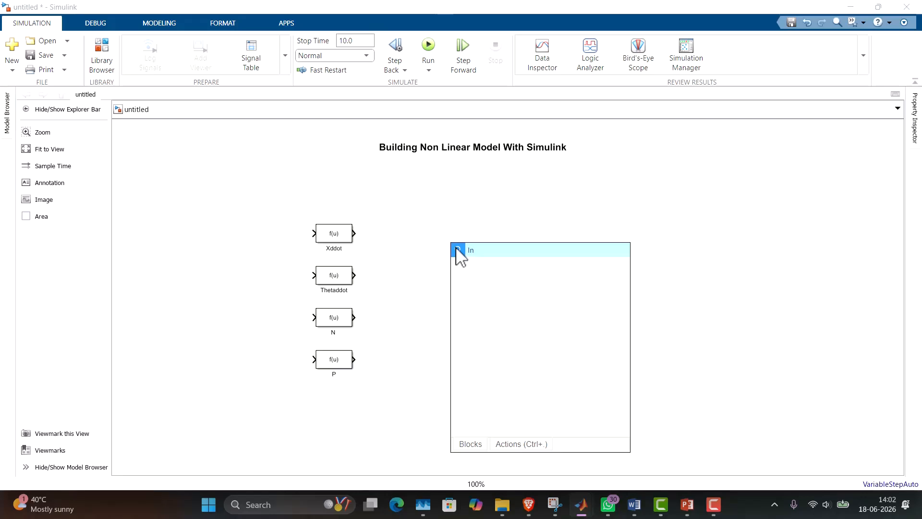
text(tegra)
click(525, 271)
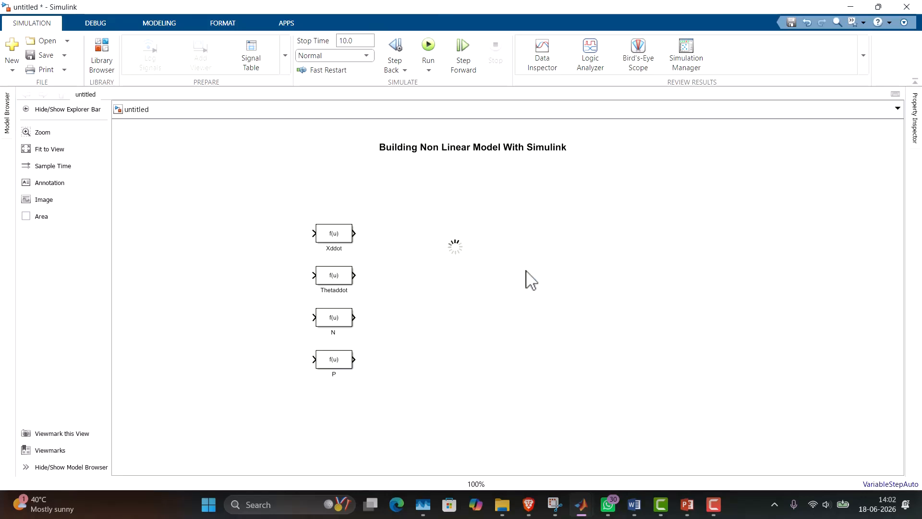
drag(452, 253, 463, 347)
drag(453, 244, 444, 226)
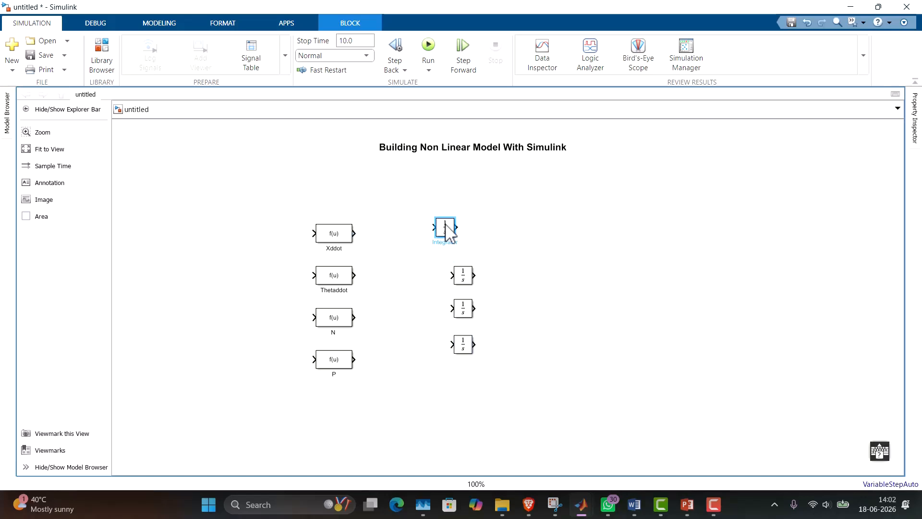
drag(463, 284, 445, 280)
drag(463, 311, 444, 358)
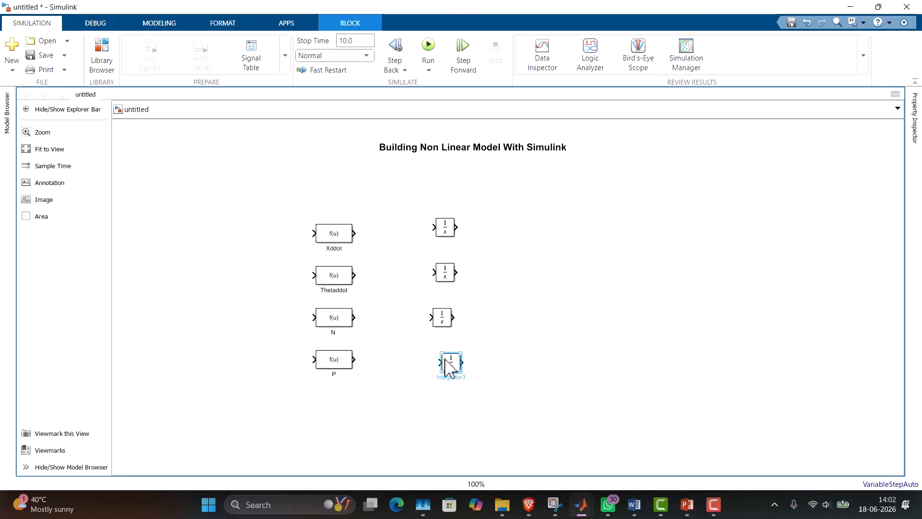
Reposition the top integrator and connect the Xddot and Thetaddot outputs to the first and second integrators.
click(447, 230)
drag(450, 238, 432, 241)
drag(354, 233, 414, 255)
drag(354, 275, 453, 277)
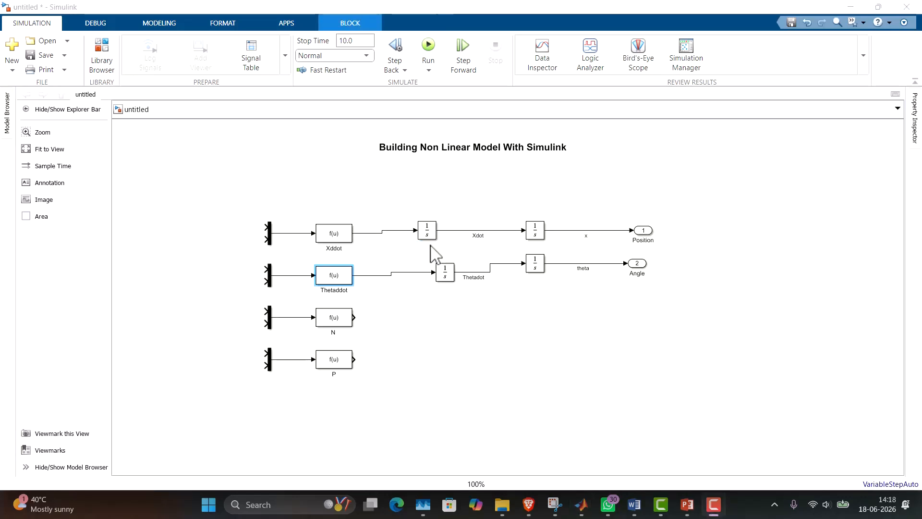
Set the Thetaddot block's expression to (1/I)*(-u(1)*I*cos(u(3))-u(2)*I*sin(u(3))) and apply it.
double_click(346, 281)
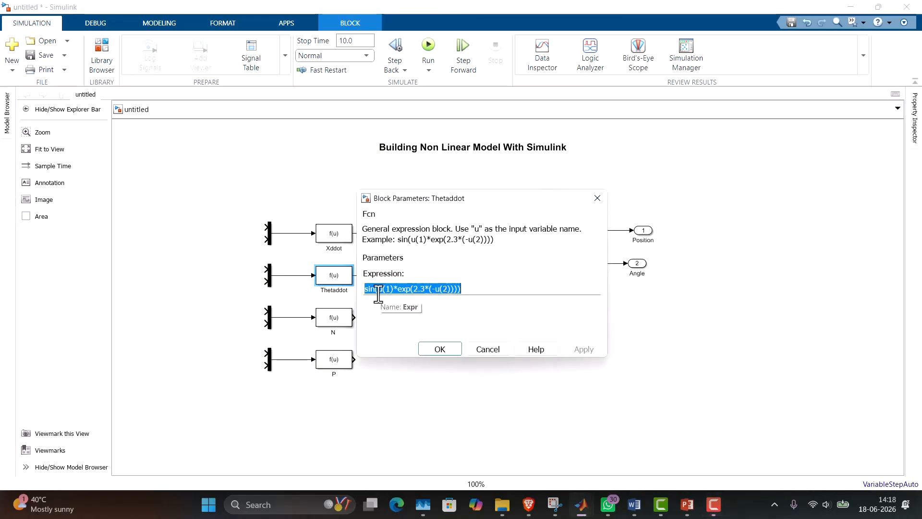
text((1/I))
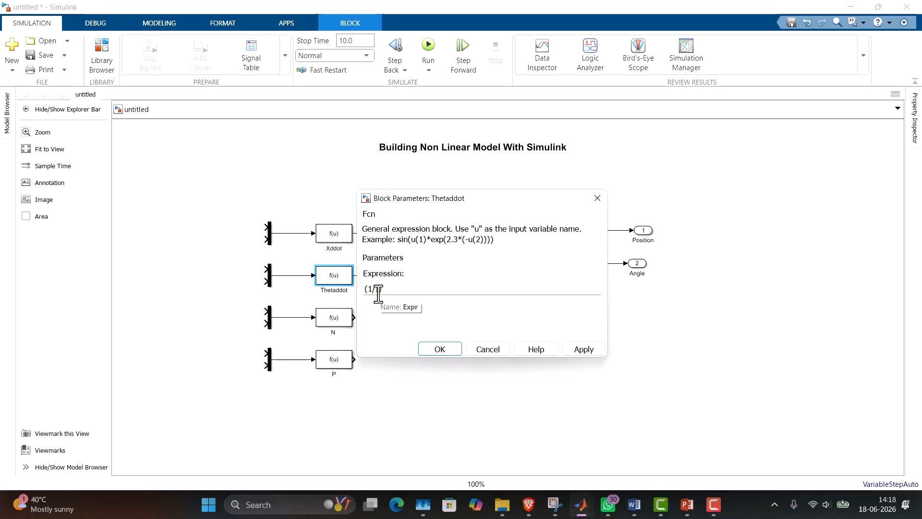
text(*(u(1))
triple_click(391, 288)
click(391, 292)
text(-)
click(435, 290)
text(*)
text(I)
text(cos)
key(Left)
key(Left)
key(Left)
text(*cos(u(3))-u(2)*I*)
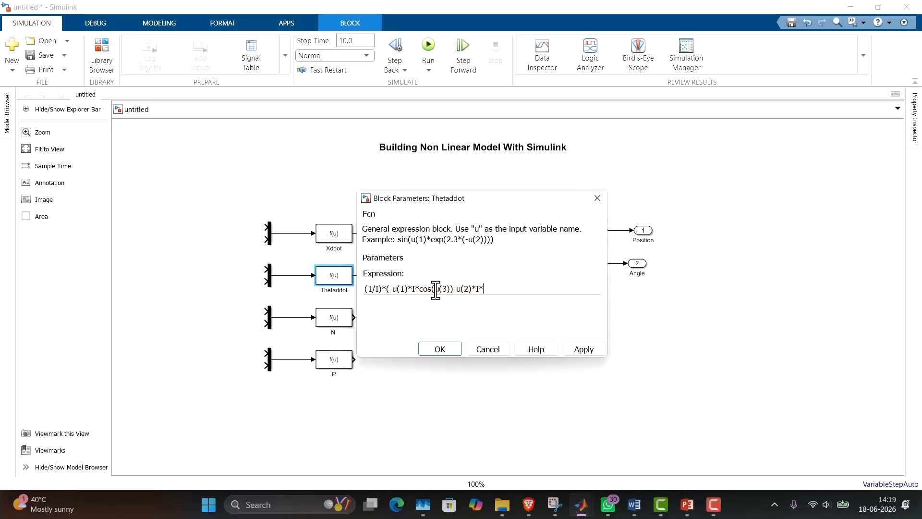
text(sin(u(3))))
click(576, 347)
click(455, 353)
Enter m*(u(1)-I*u(3)*u(3)*sin(u(2)) as the expression of the N block.
double_click(337, 318)
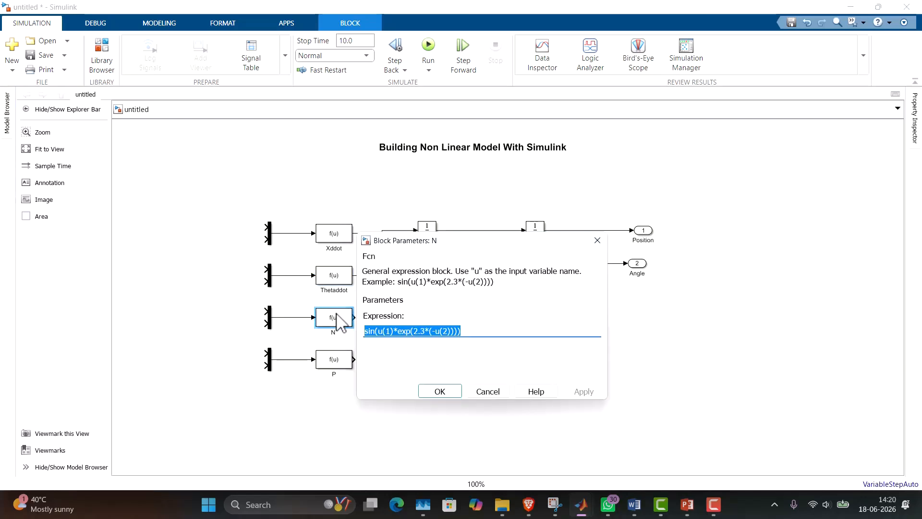
text(m*)
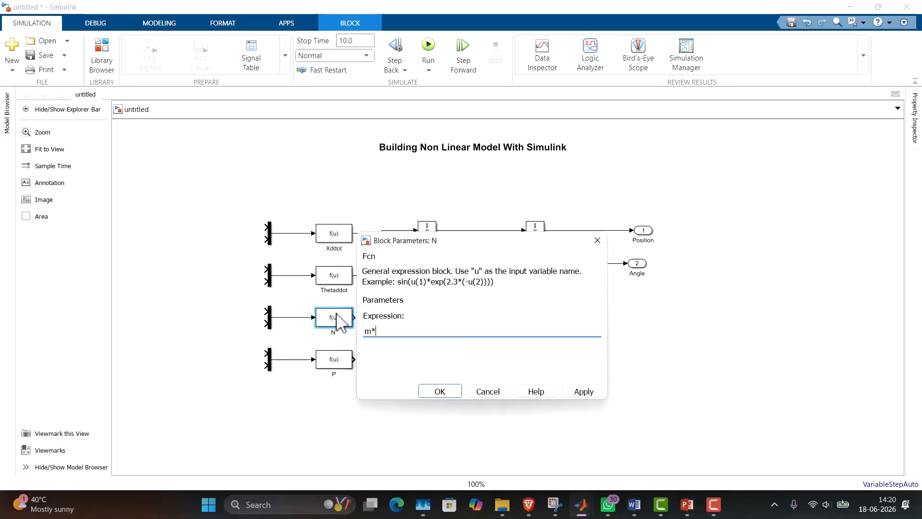
text((u(1)-I*)
text(u(3)*u(3)*sin(u()
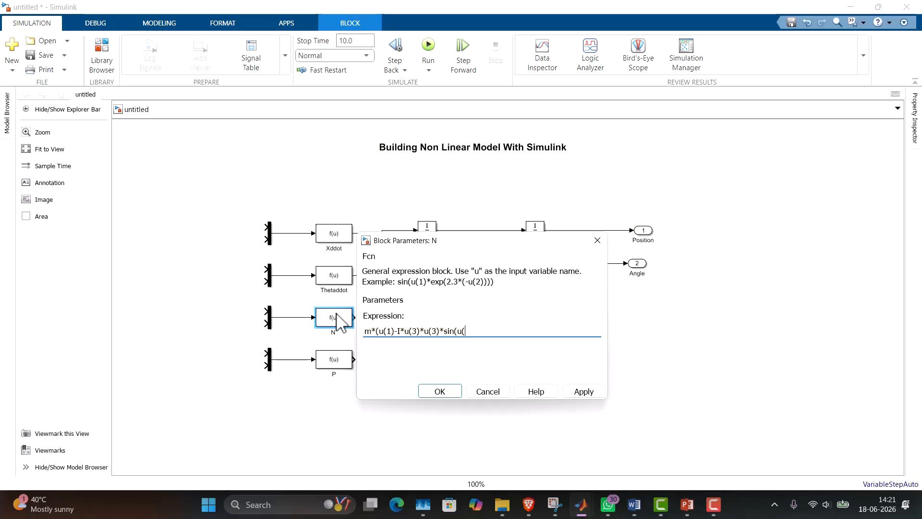
text(2)))
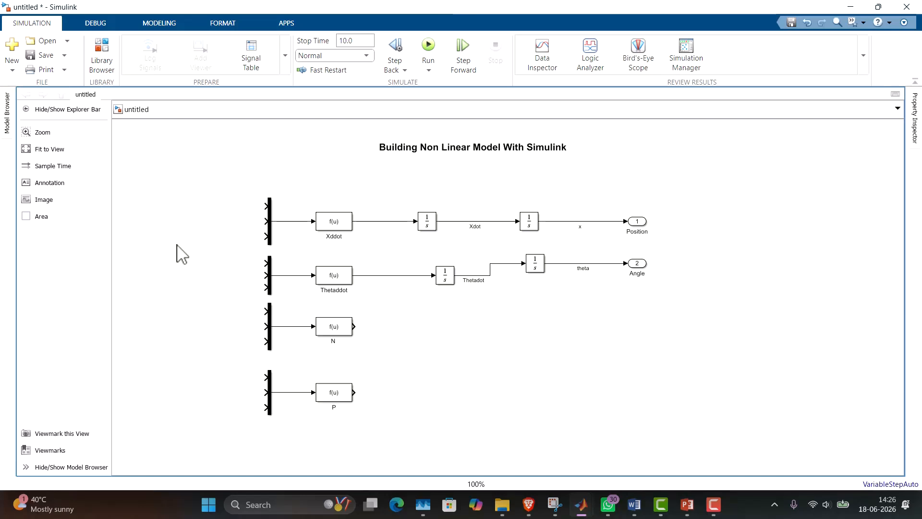
Add an input port at the model's left side and connect it to the first input of Xddot's mux.
double_click(139, 218)
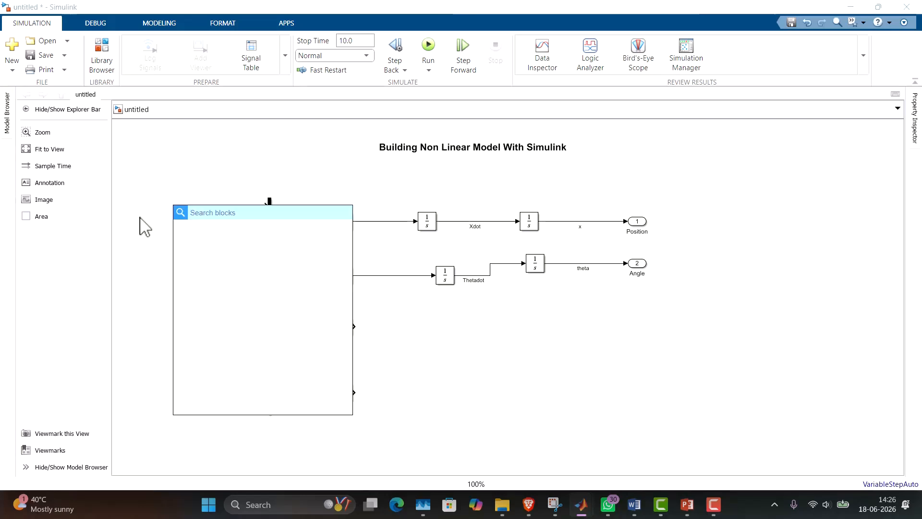
text(input)
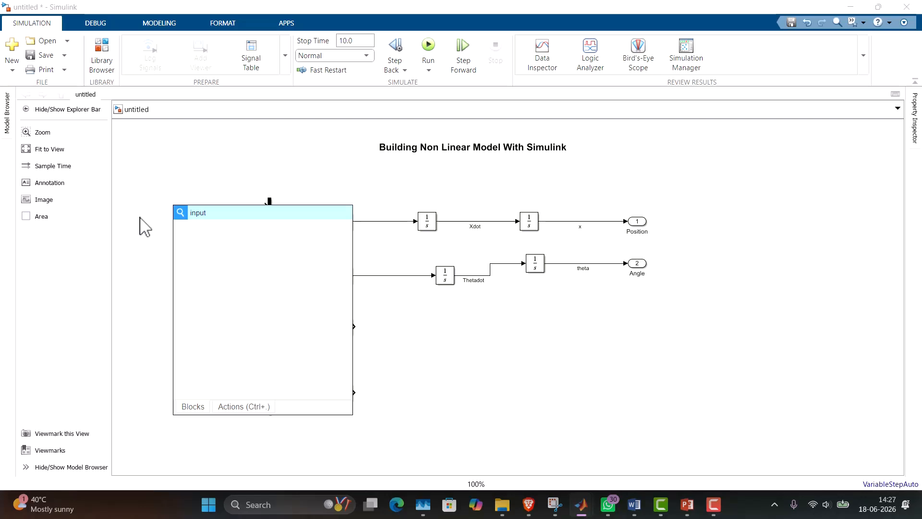
click(233, 235)
drag(183, 216, 267, 206)
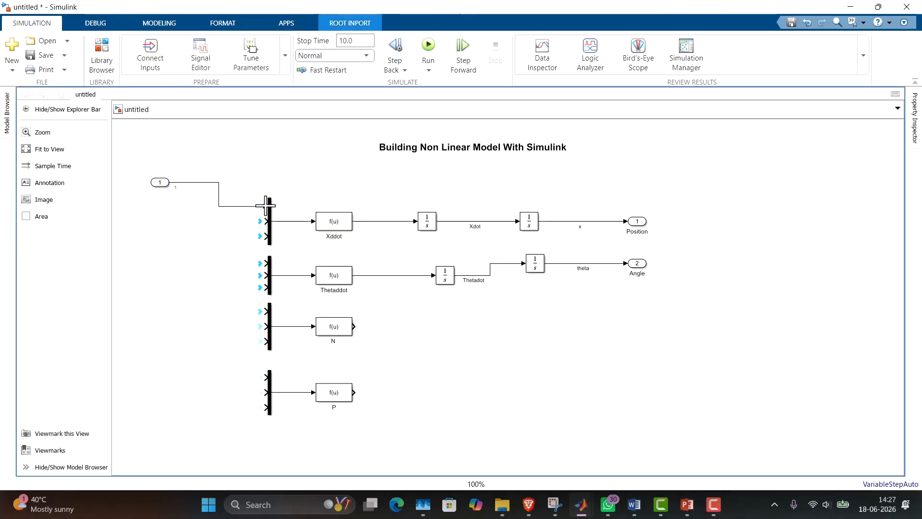
Rename the input port Force.
click(168, 193)
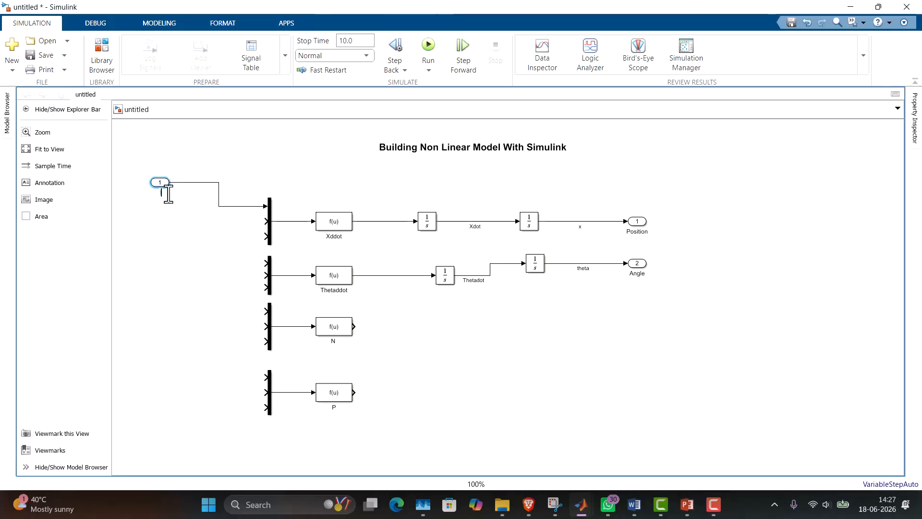
text(F)
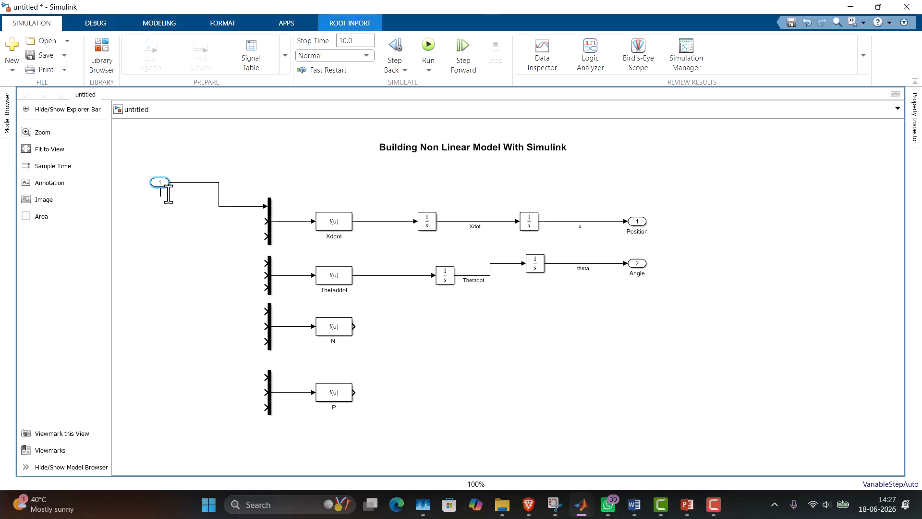
text(orce)
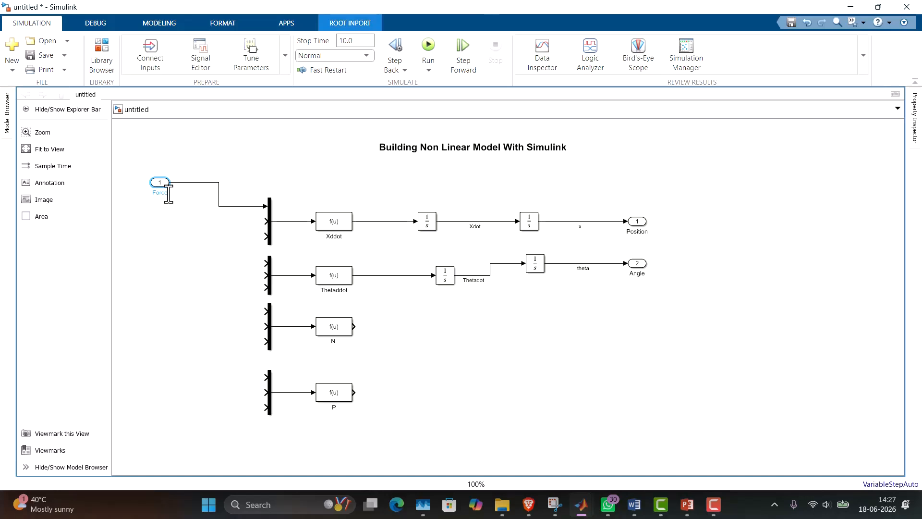
click(189, 248)
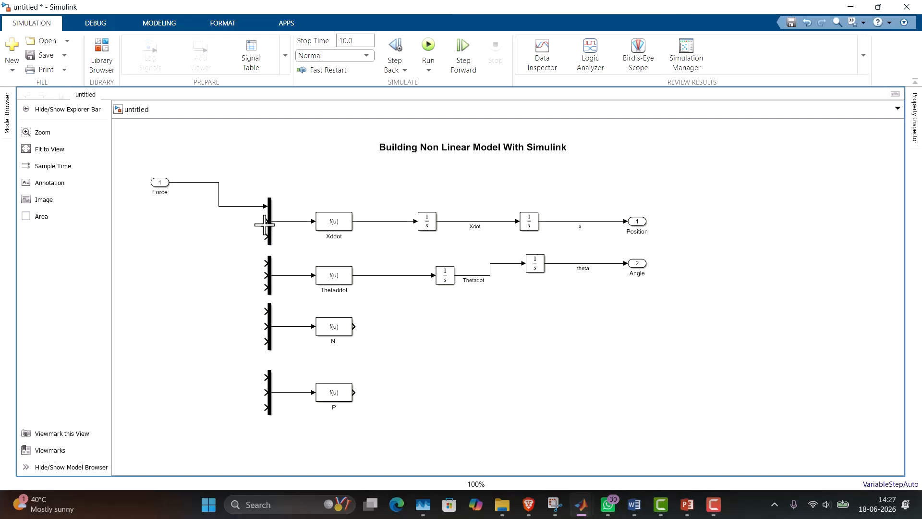
Draw an open signal line from the second input of Xddot's mux and branch the Xdot signal to its third input.
mouse_move(265, 225)
mouse_down()
mouse_move(235, 218)
mouse_move(222, 229)
mouse_move(231, 261)
mouse_up()
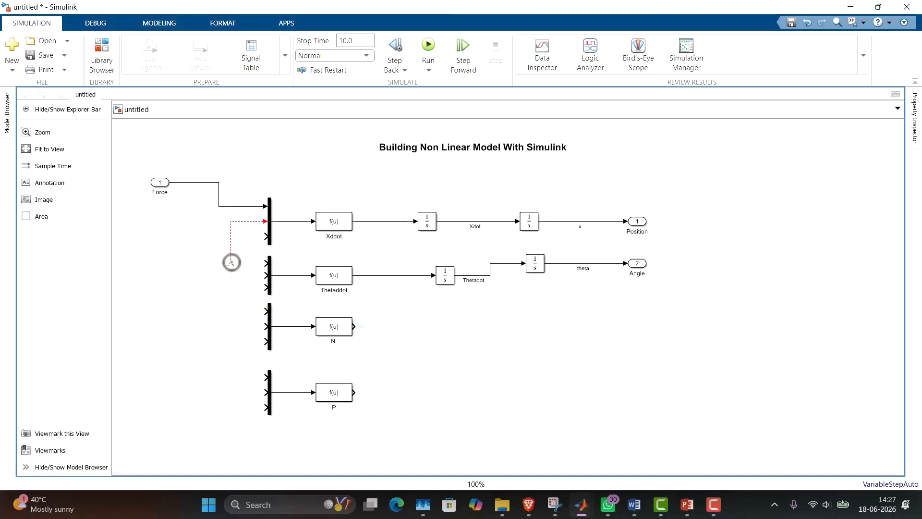
mouse_move(232, 262)
mouse_down()
mouse_move(267, 262)
mouse_move(226, 253)
mouse_up()
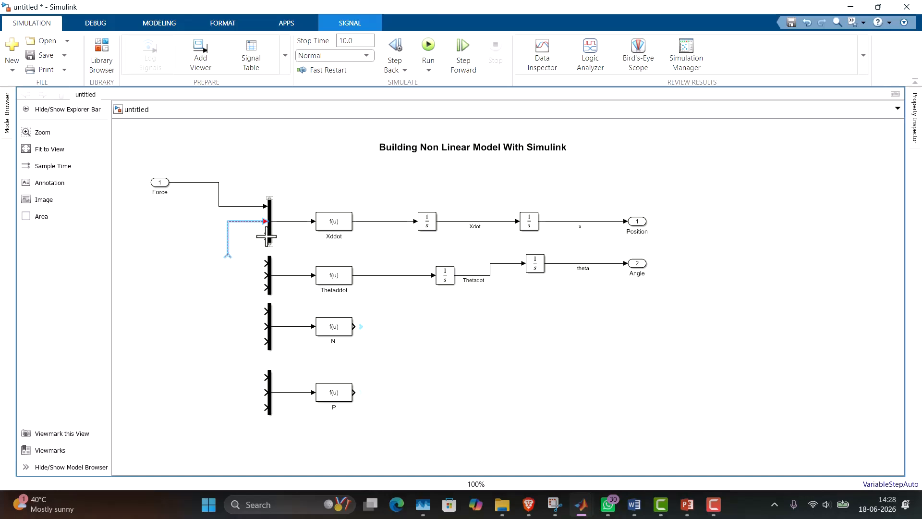
drag(261, 237, 232, 183)
click(373, 177)
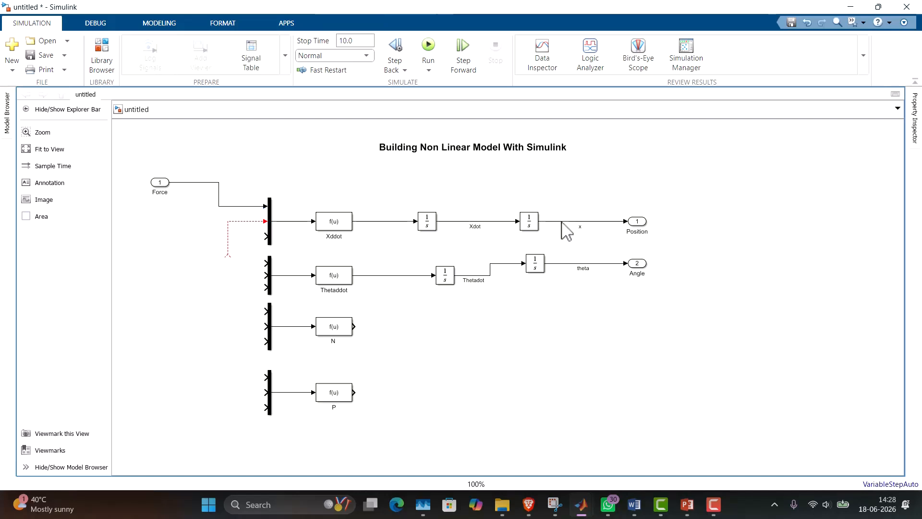
drag(491, 221, 260, 236)
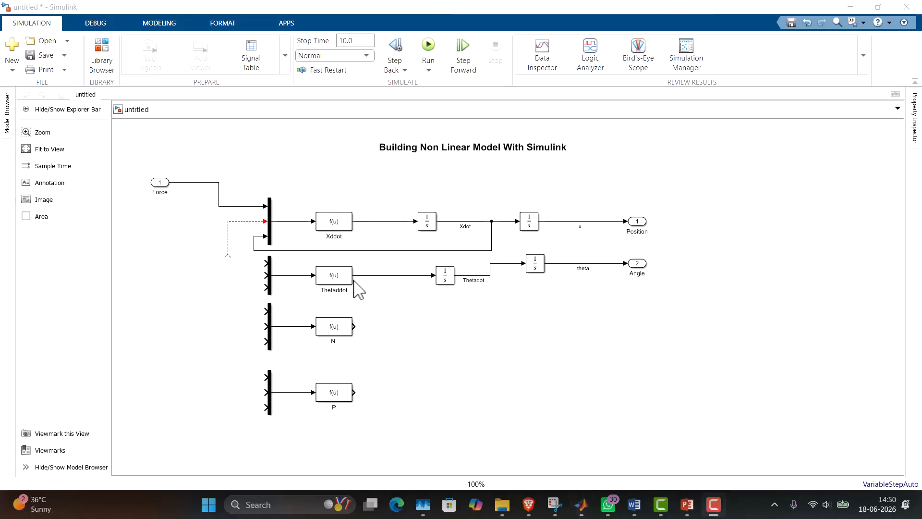
Set the number of inputs of the mux feeding the N block to 4.
click(271, 331)
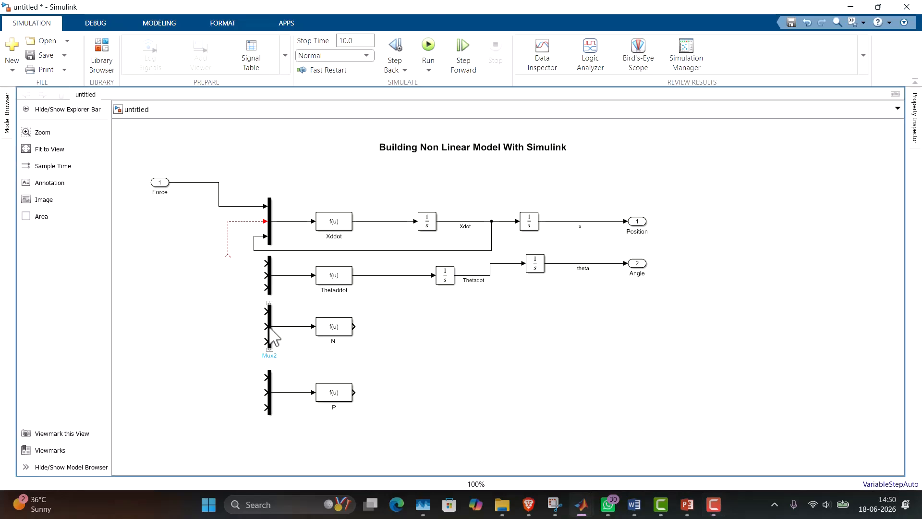
double_click(272, 330)
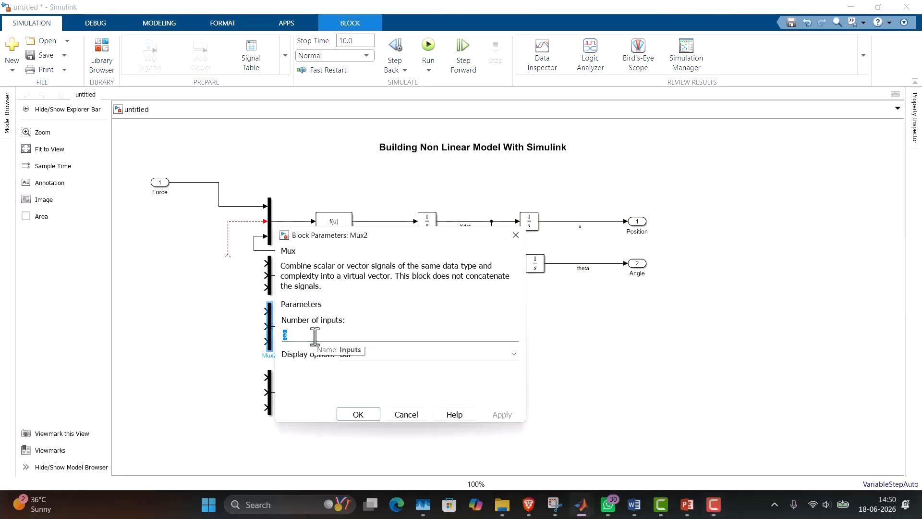
key(Left)
double_click(313, 339)
text(4)
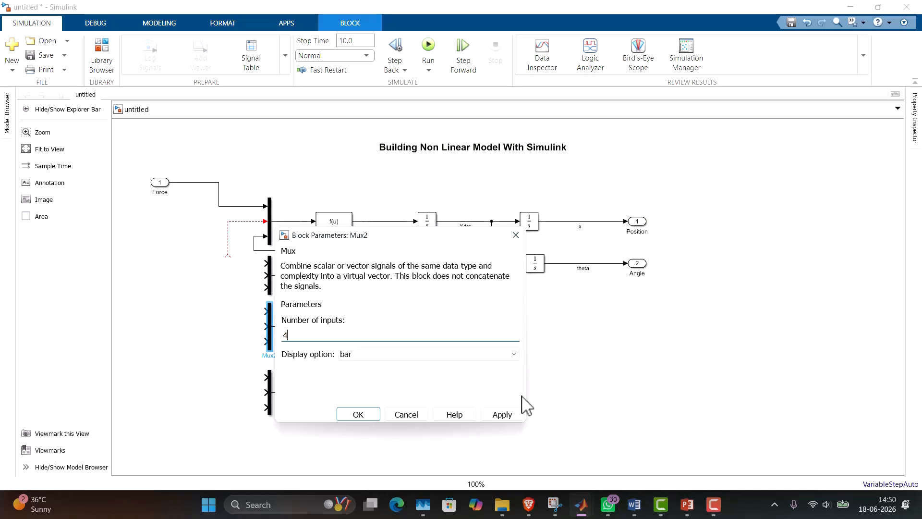
click(510, 416)
click(378, 415)
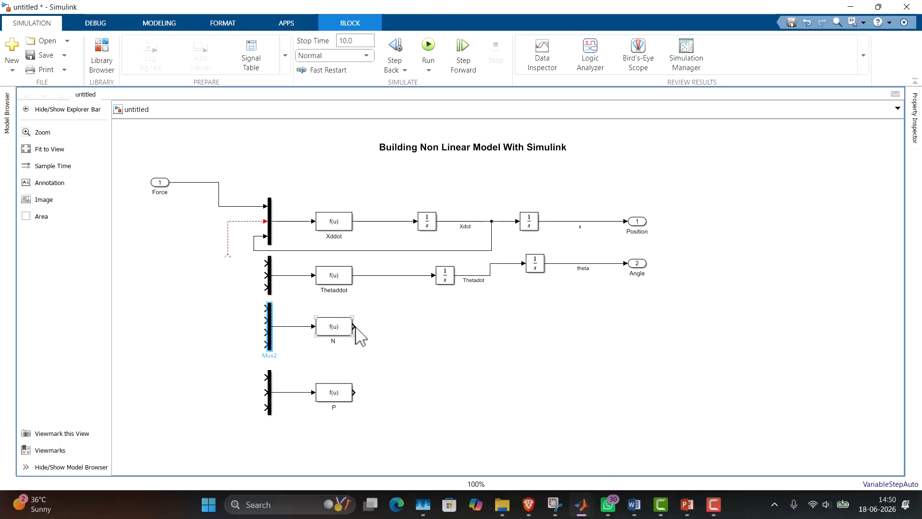
Connect N's output to the second input of Xddot's mux and branch that signal to the first input of Thetaddot's mux.
drag(358, 326, 215, 249)
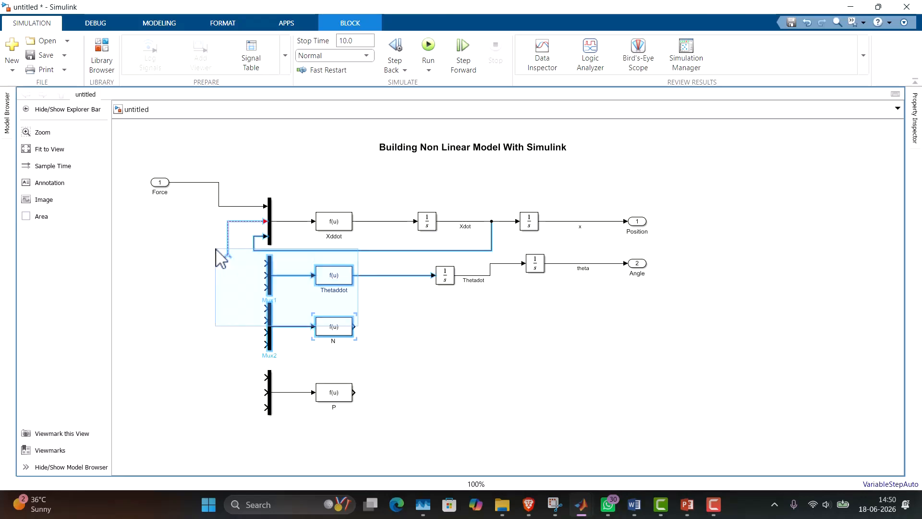
click(409, 335)
mouse_move(356, 327)
mouse_down()
mouse_move(297, 279)
mouse_move(226, 253)
mouse_up()
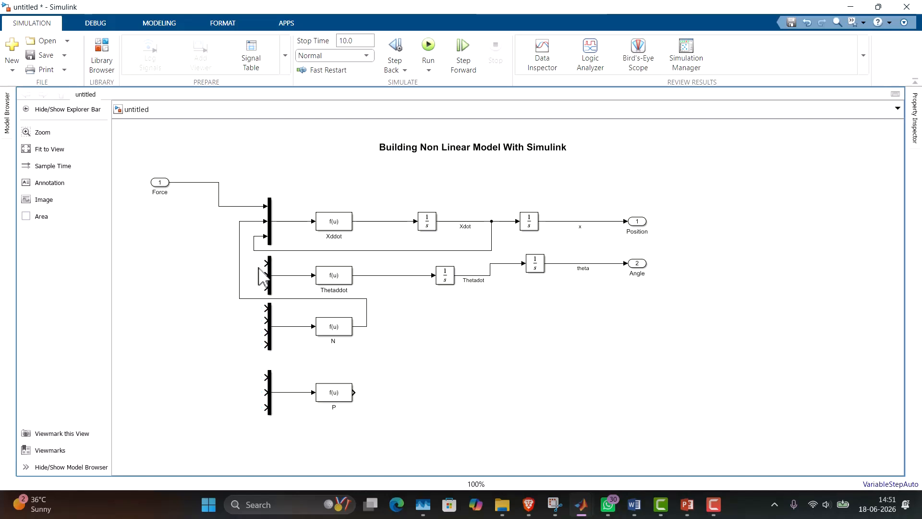
drag(266, 262, 239, 264)
Connect P's output to the second input of Thetaddot's mux and reroute the line's vertical segment clear of N's mux.
mouse_move(264, 278)
mouse_down()
mouse_move(204, 389)
mouse_move(295, 436)
mouse_move(356, 395)
mouse_up()
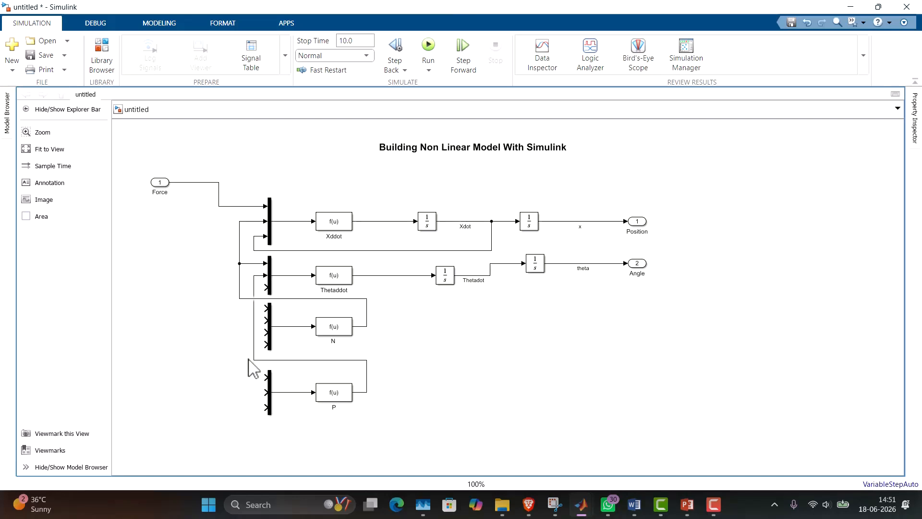
drag(253, 356, 212, 361)
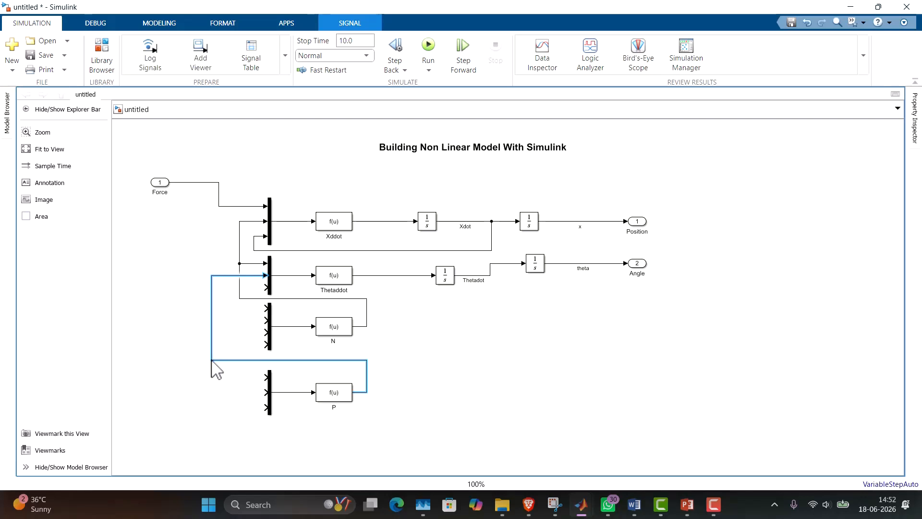
click(475, 366)
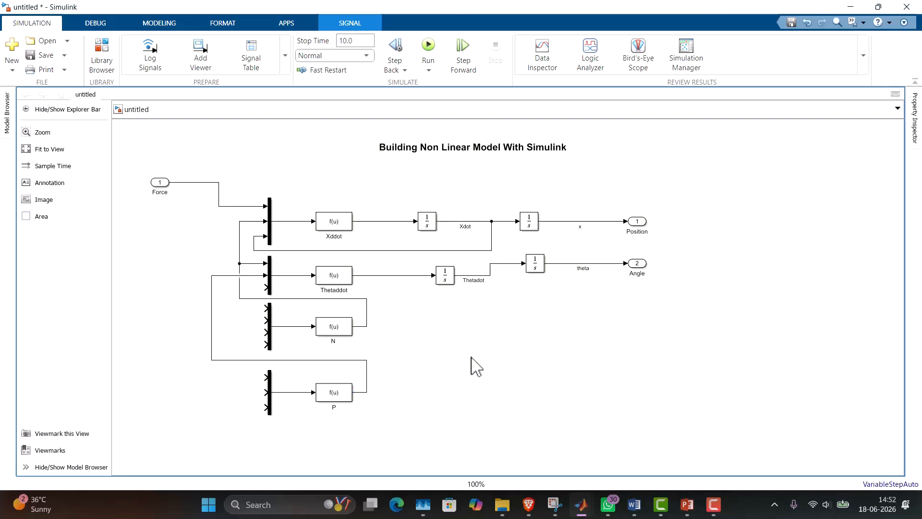
click(212, 342)
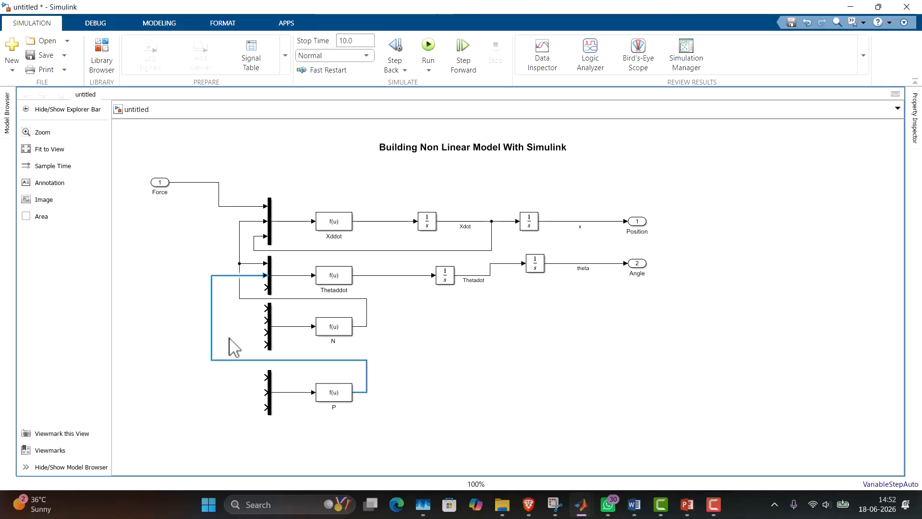
drag(230, 337, 237, 342)
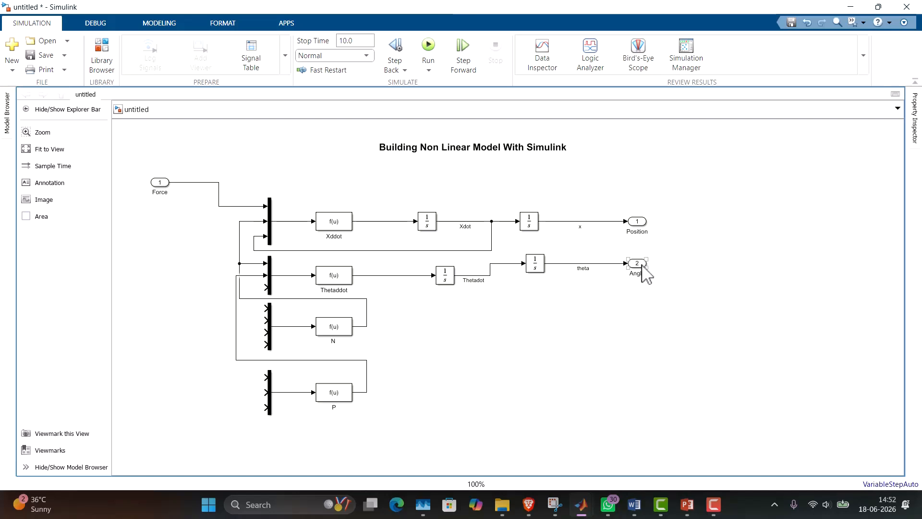
Align the theta integrator and the Angle output port in a straight row with the Thetaddot block.
drag(641, 265, 653, 292)
drag(546, 258, 546, 283)
drag(658, 291, 655, 276)
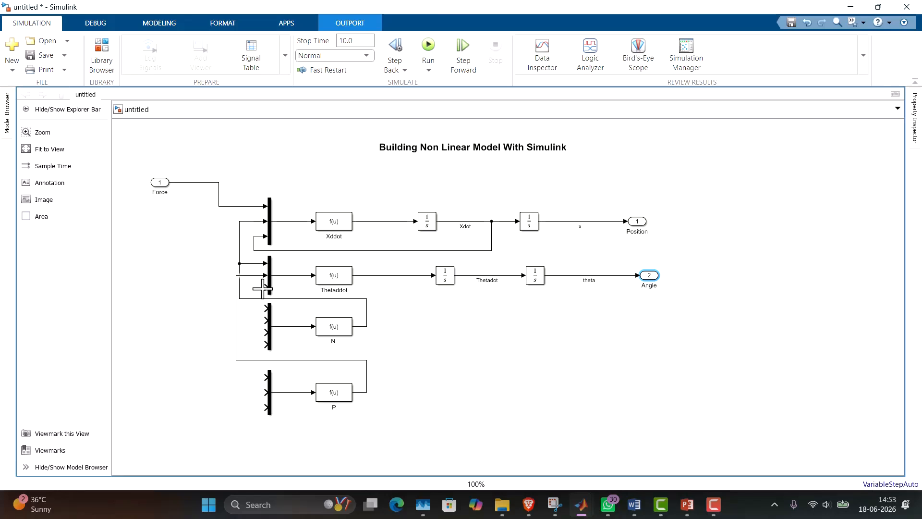
Branch theta to the third input of Thetaddot's mux above its row, and reroute the Xdot feedback line above the Xddot row.
drag(262, 289, 610, 275)
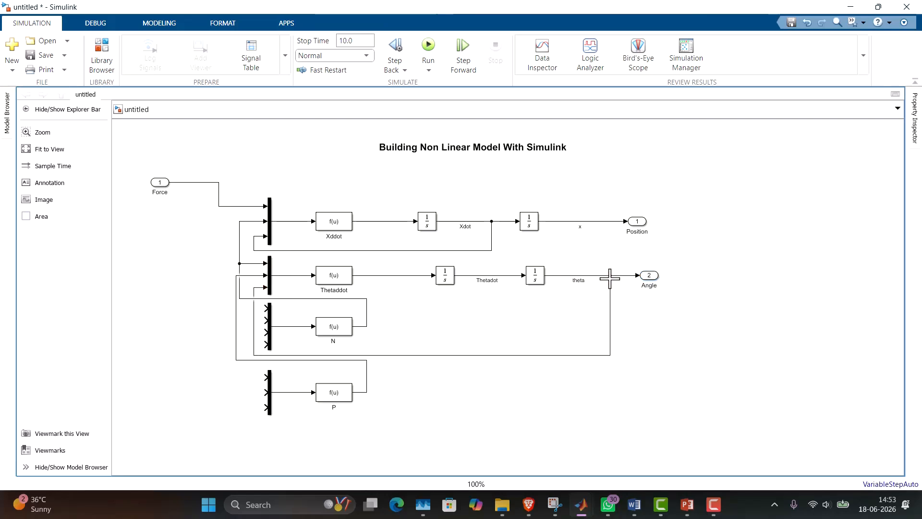
drag(491, 355, 496, 257)
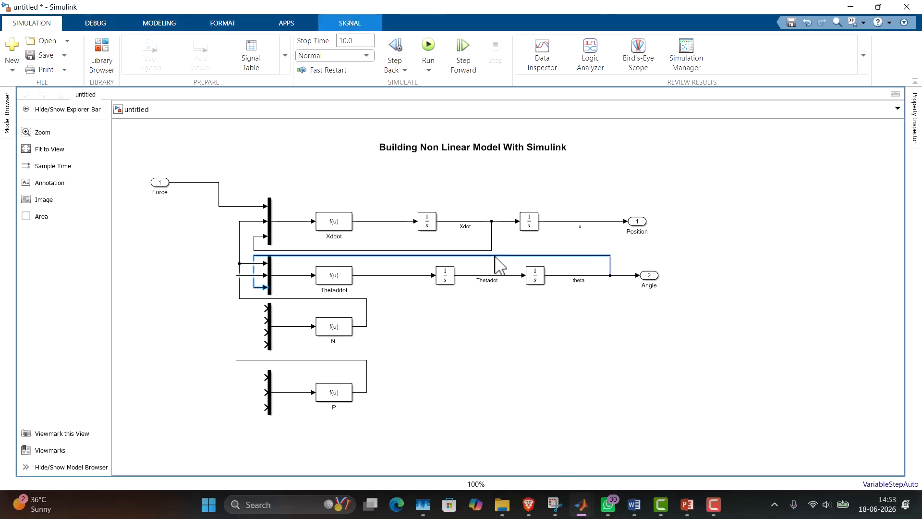
click(643, 263)
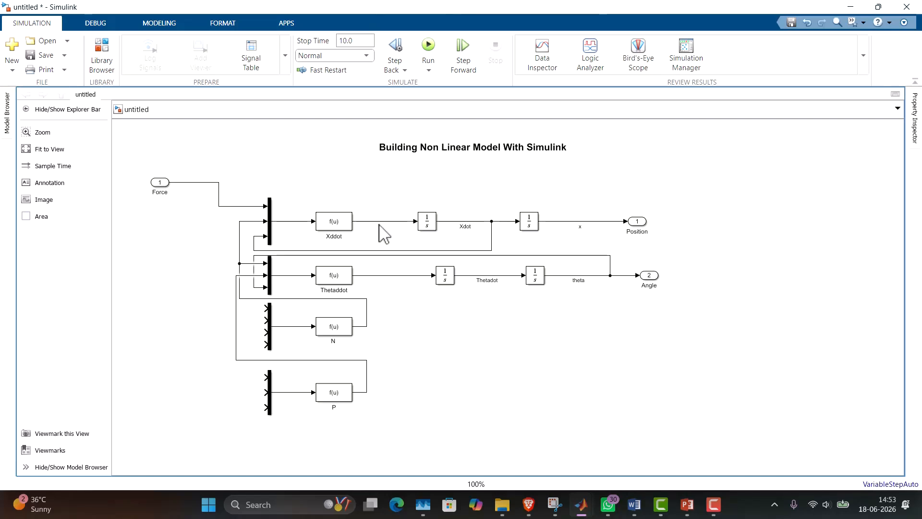
drag(491, 222, 488, 222)
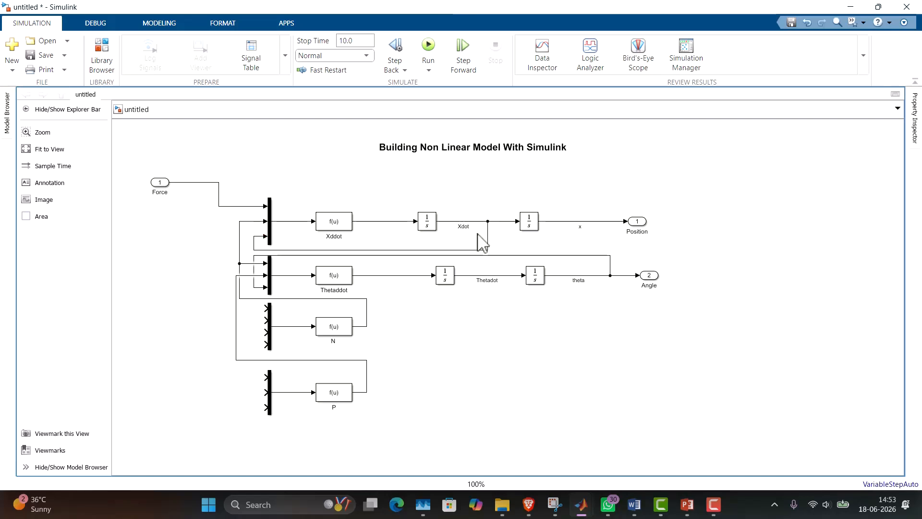
drag(438, 250, 434, 167)
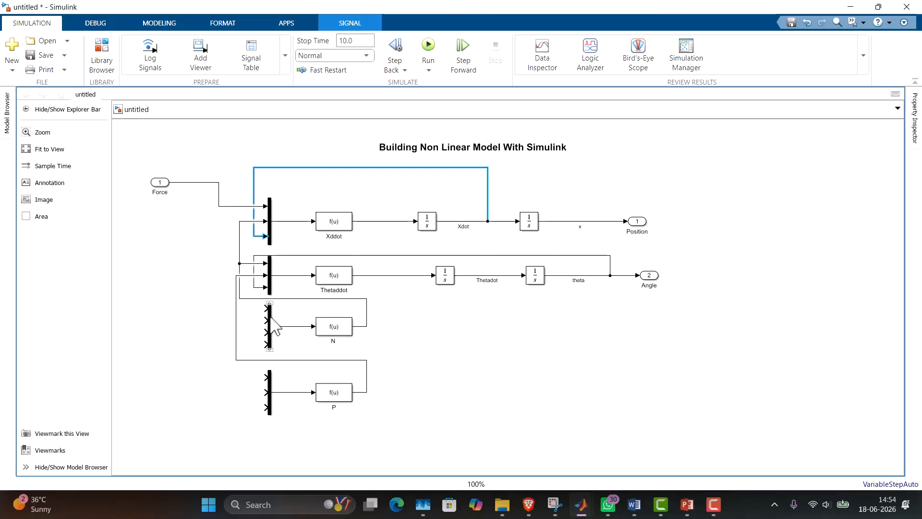
Feed the four inputs of N's mux, in order, with branches of the Xddot output, theta, Thetadot and the Thetaddot output.
drag(267, 308, 392, 222)
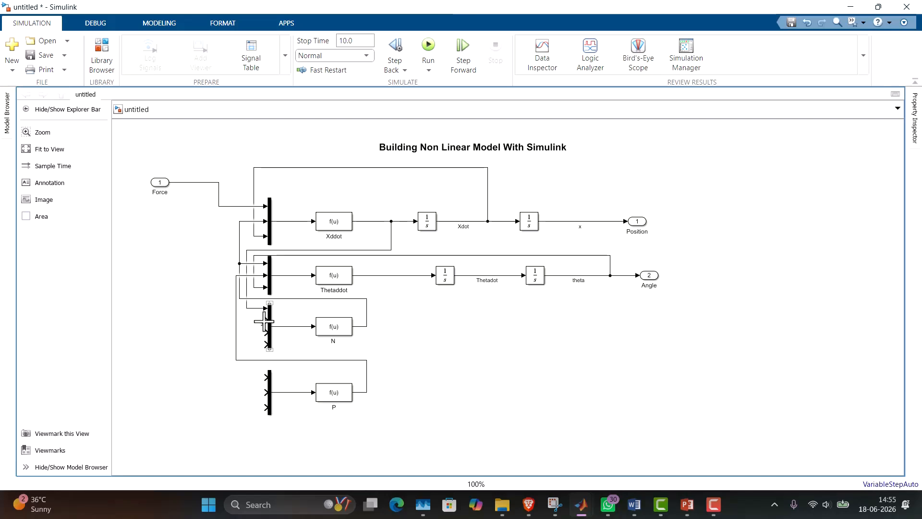
drag(264, 321, 610, 278)
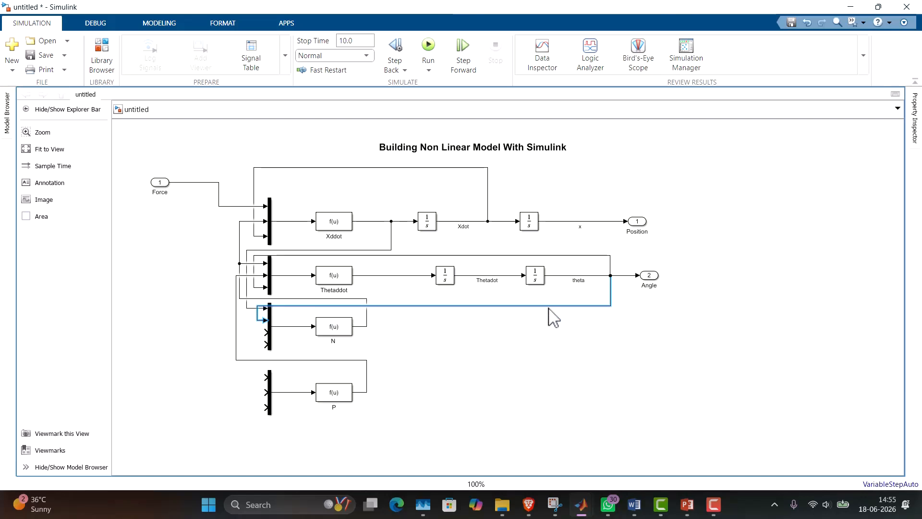
drag(549, 308, 548, 303)
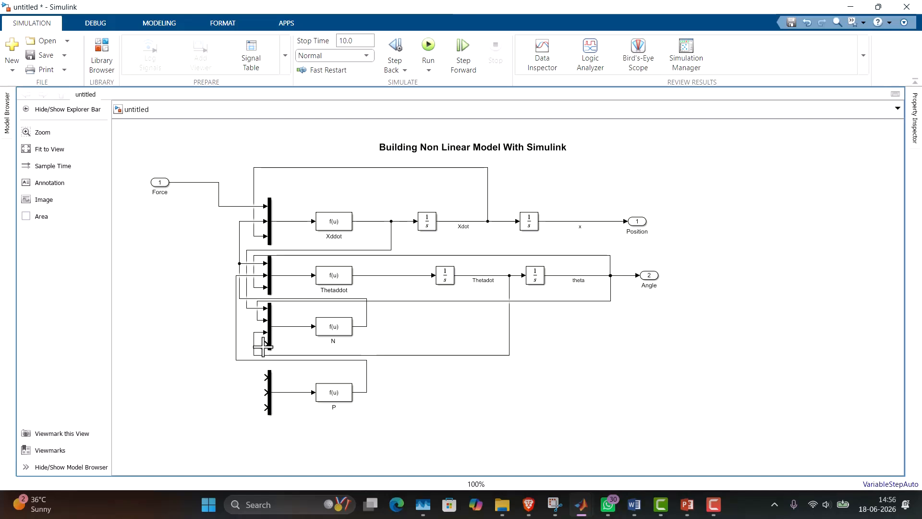
drag(263, 346, 420, 275)
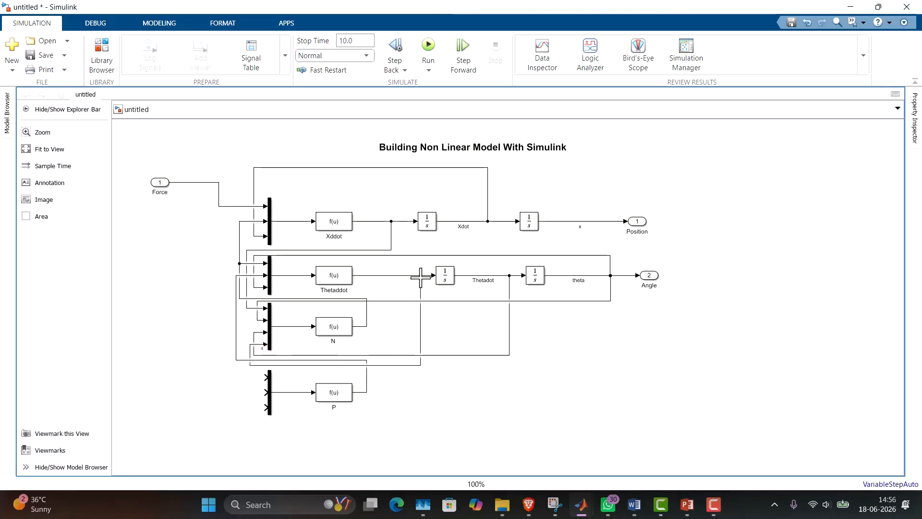
mouse_move(421, 364)
mouse_down()
mouse_move(420, 341)
mouse_move(420, 350)
mouse_up()
click(444, 361)
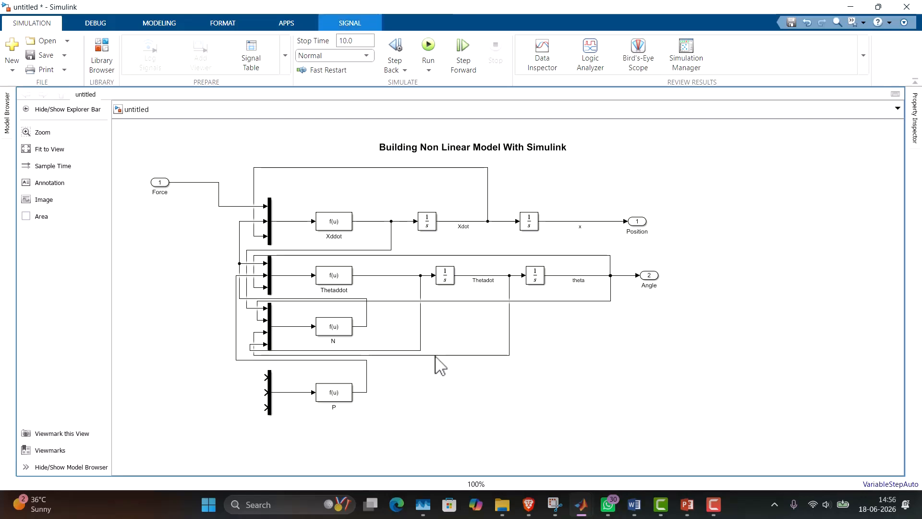
Feed the three inputs of P's mux with branches of theta, Thetadot and the Thetaddot output, routing the Thetadot line below the mux.
click(264, 379)
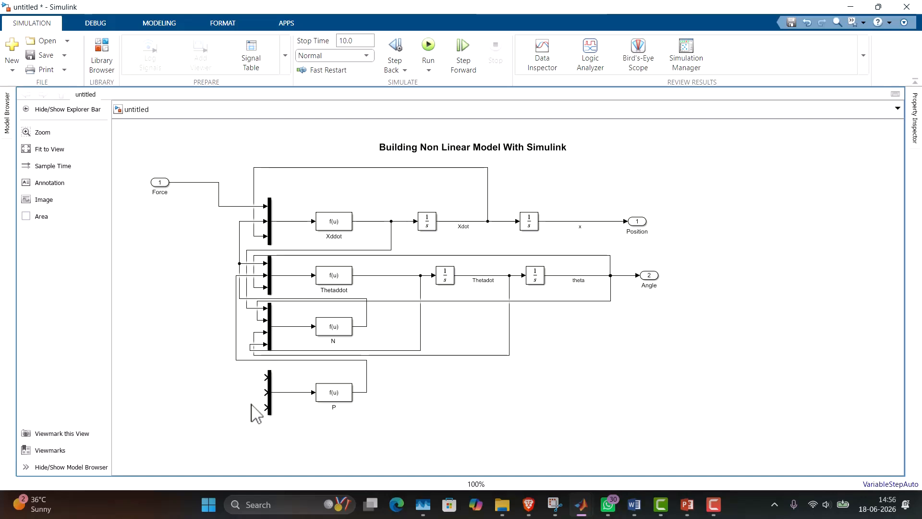
drag(265, 377, 621, 276)
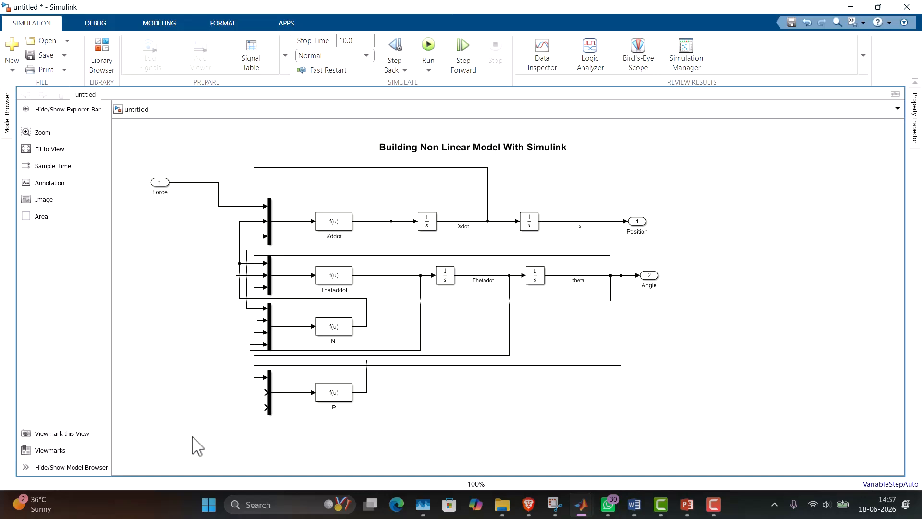
click(263, 394)
click(252, 410)
drag(263, 392, 498, 272)
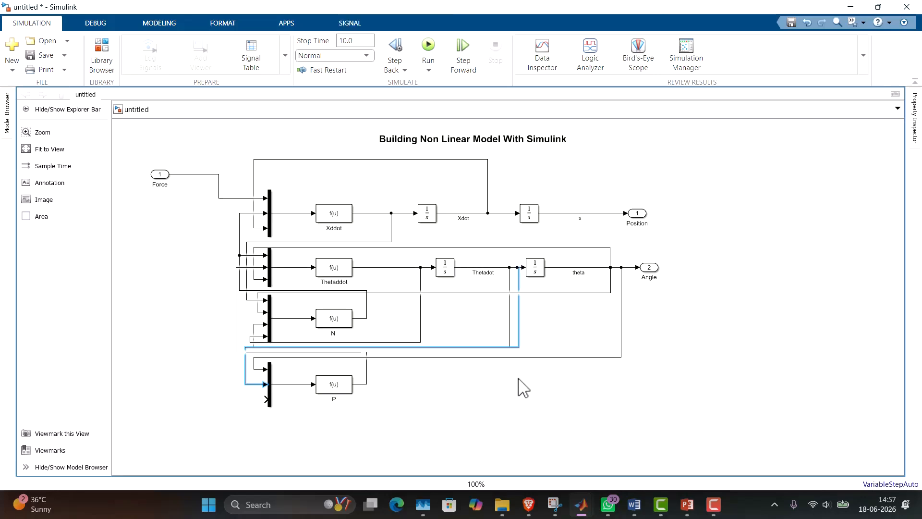
drag(516, 346, 503, 431)
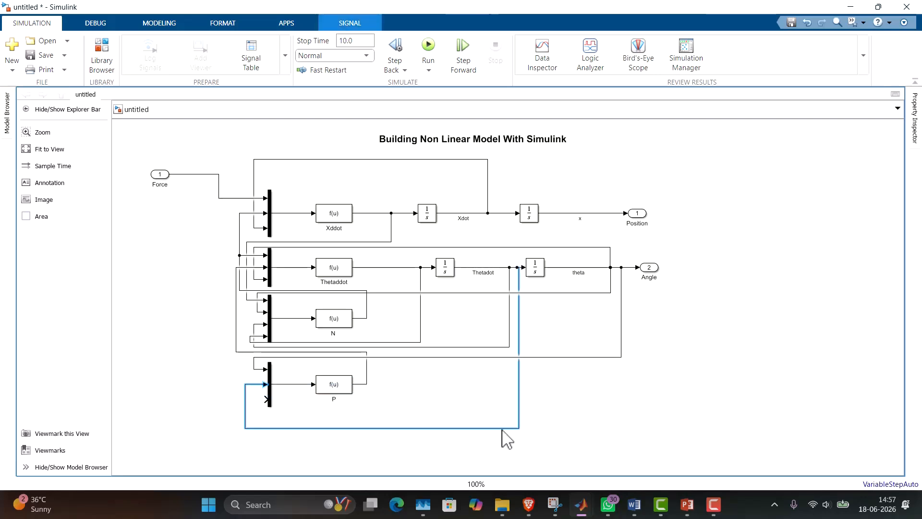
drag(520, 316, 516, 318)
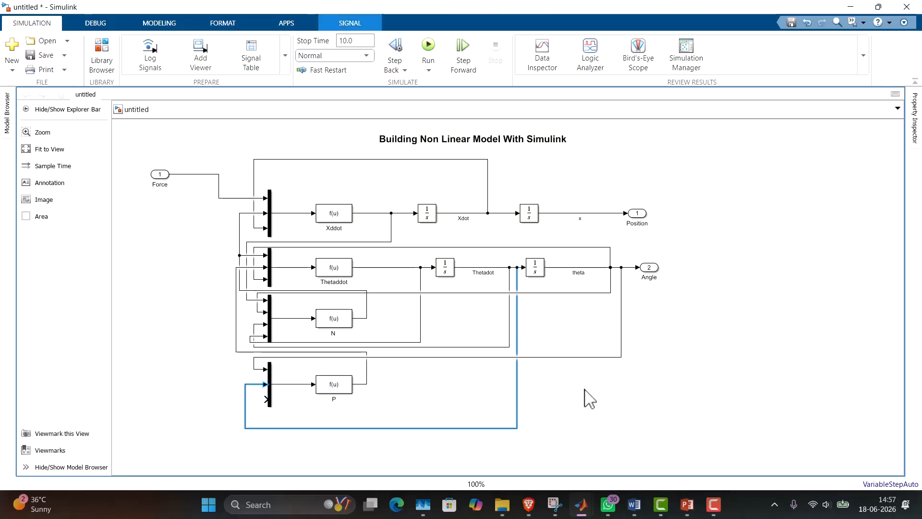
click(591, 408)
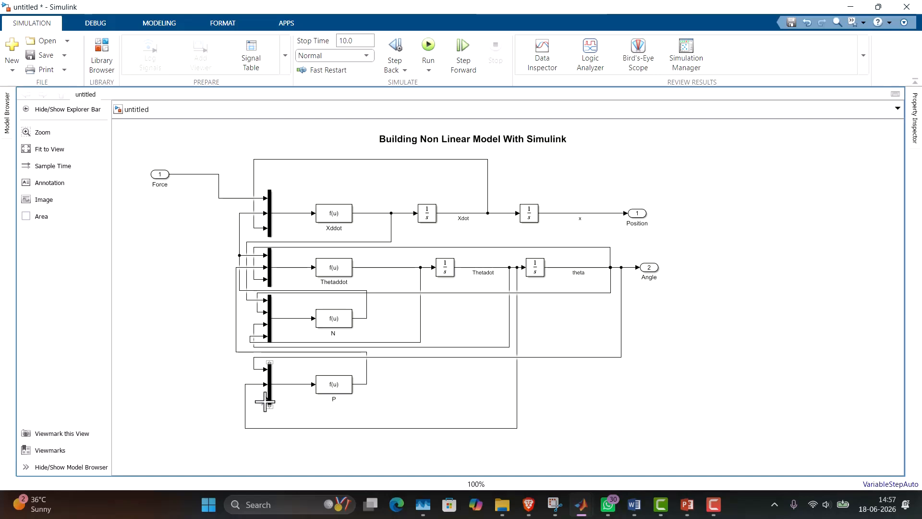
mouse_move(265, 401)
mouse_down()
mouse_move(250, 402)
mouse_move(251, 414)
mouse_move(309, 426)
mouse_move(419, 397)
mouse_move(403, 268)
mouse_up()
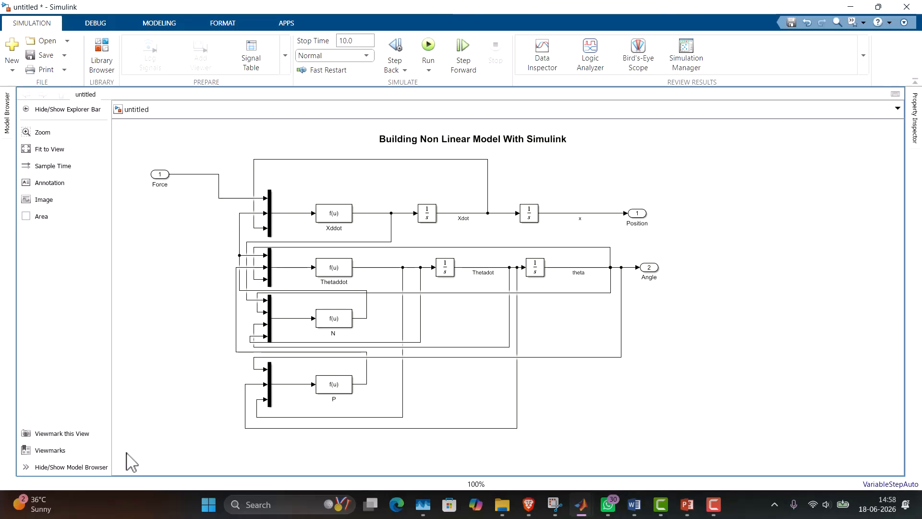
Group all blocks and signals below the title into one subsystem and enlarge the subsystem block downward.
drag(126, 452, 644, 169)
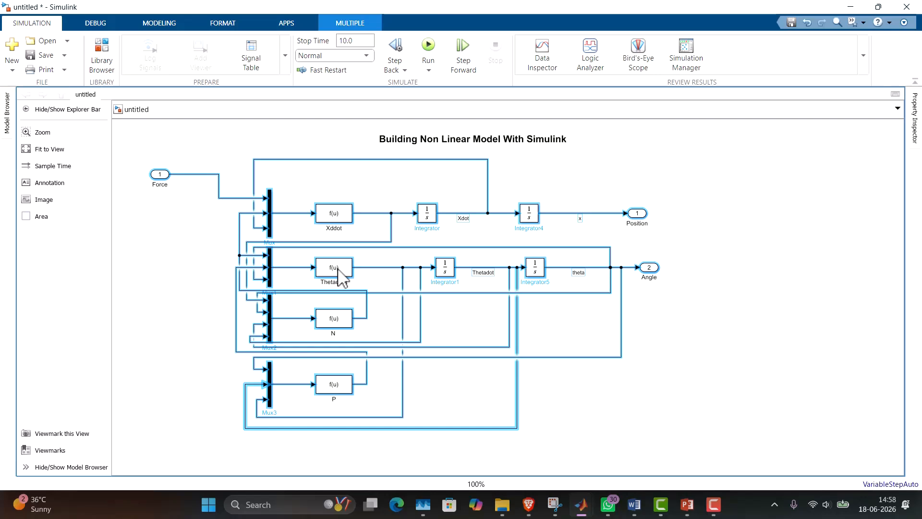
right_click(342, 277)
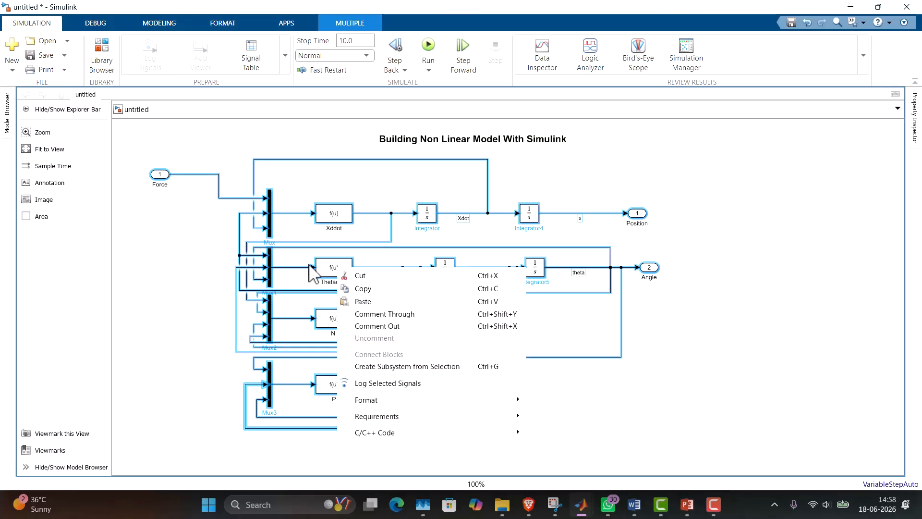
click(406, 368)
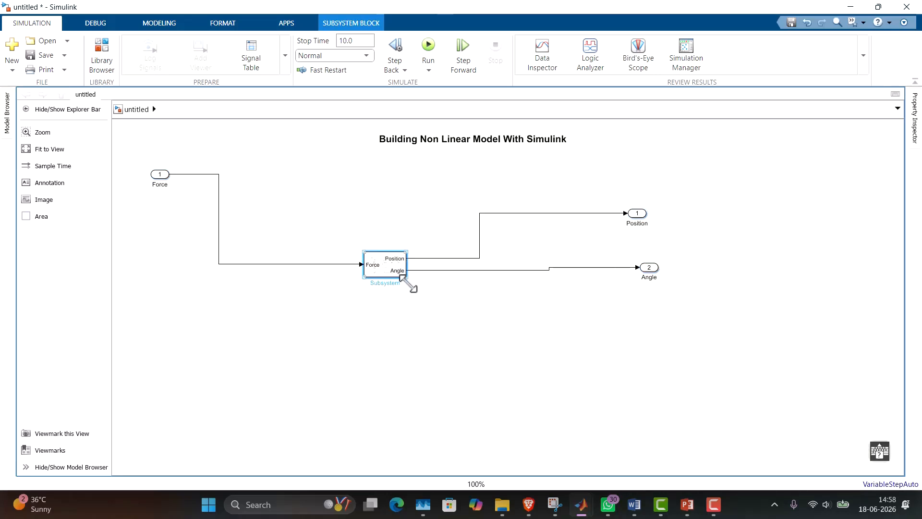
drag(407, 277, 412, 388)
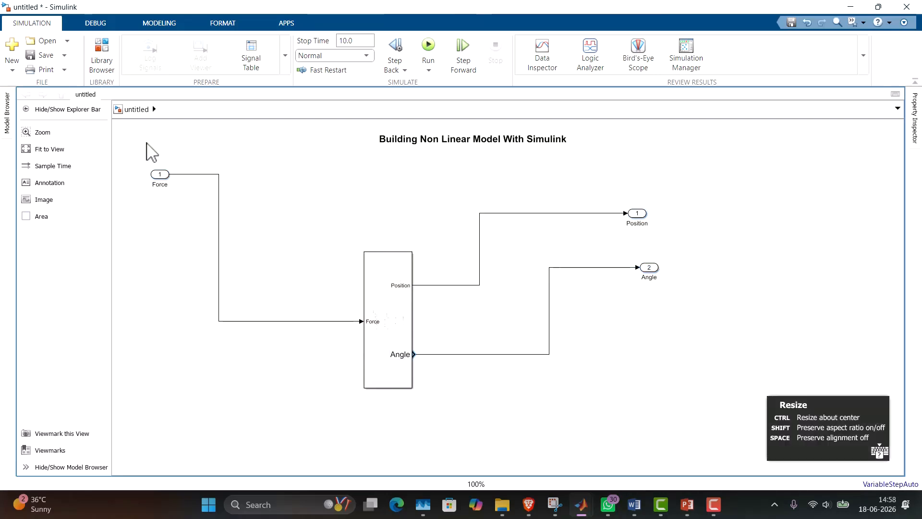
Move the Force port level with the subsystem's input and bring the Position and Angle ports close beside its outputs.
drag(163, 180, 310, 328)
drag(646, 216, 610, 229)
drag(553, 260, 484, 308)
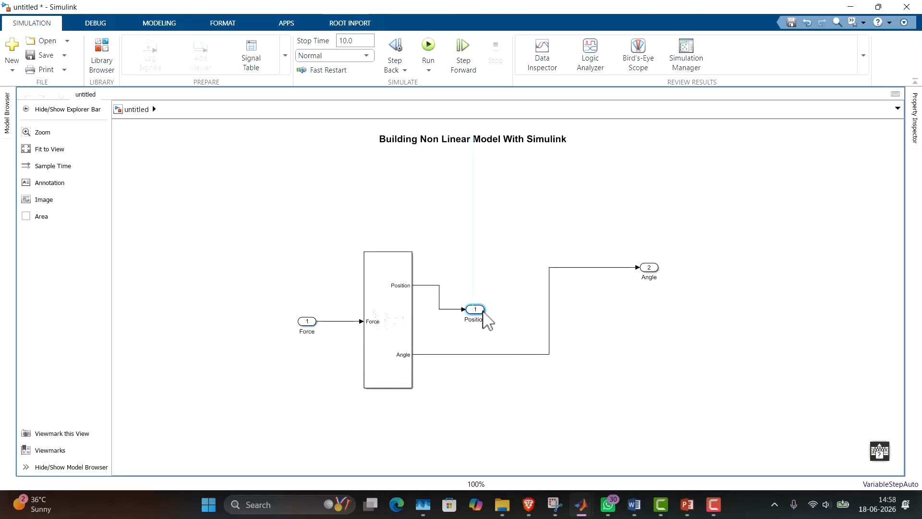
drag(649, 269, 475, 354)
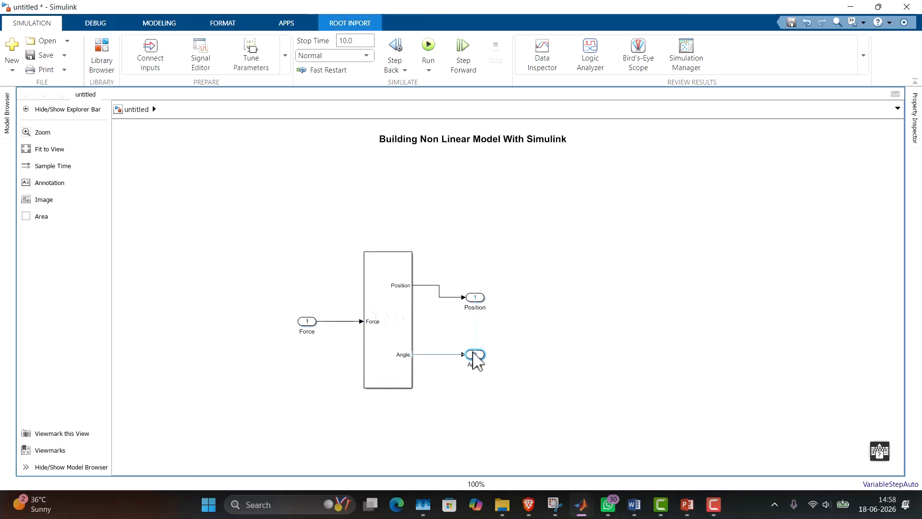
click(592, 271)
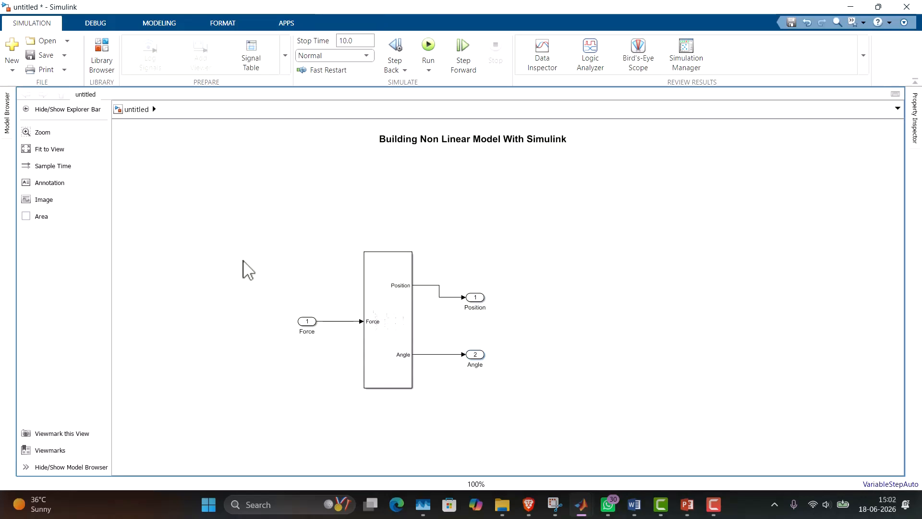
Replace the Force inport with a Pulse Generator block from Simulink/Sources feeding the subsystem's Force input.
double_click(243, 264)
text(pul)
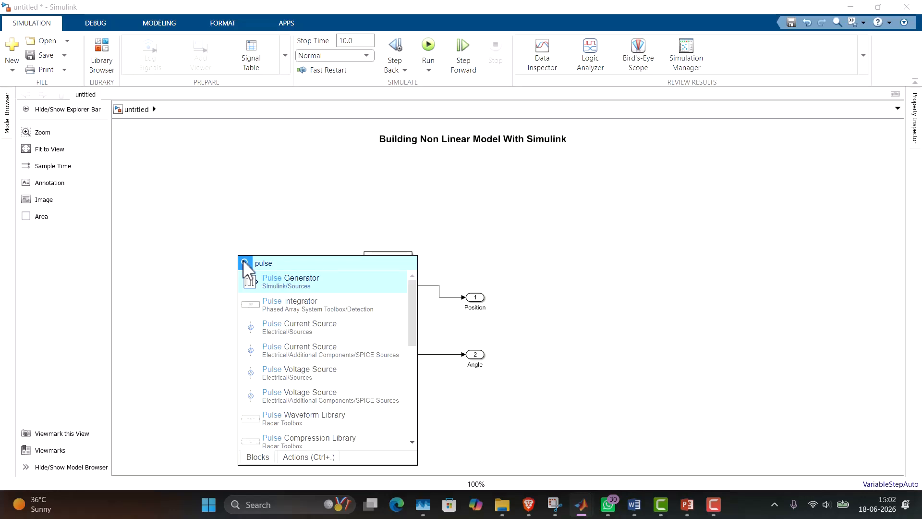
text(se)
click(318, 288)
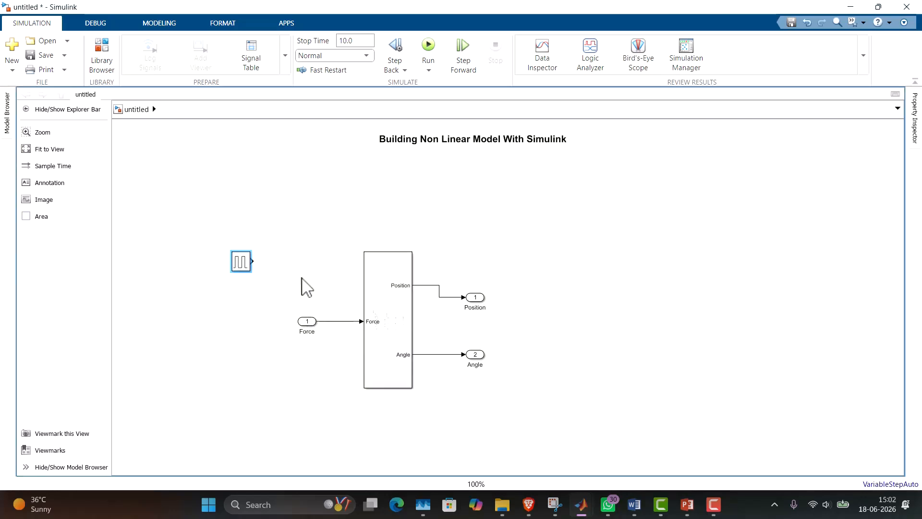
drag(245, 269, 293, 321)
click(307, 321)
key(Delete)
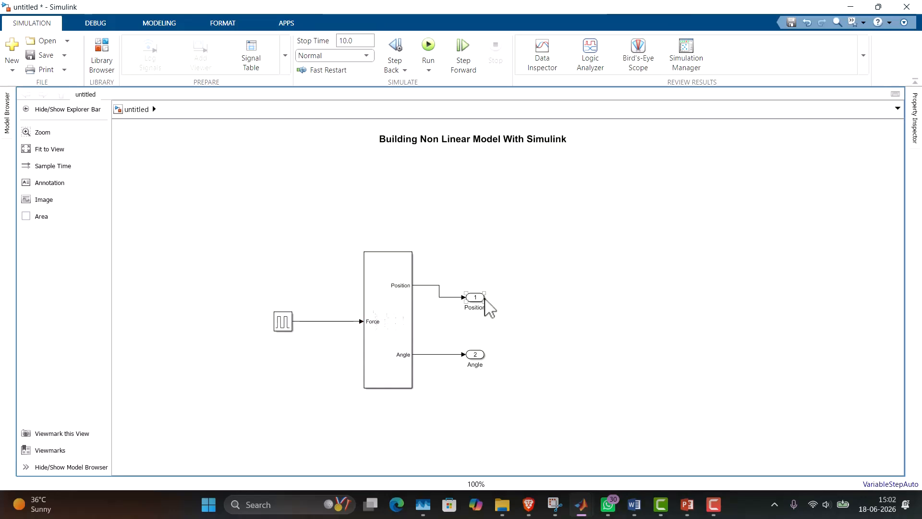
Replace the Position and Angle outports with Scope blocks, one connected to each output of the subsystem.
drag(479, 299, 480, 286)
click(504, 327)
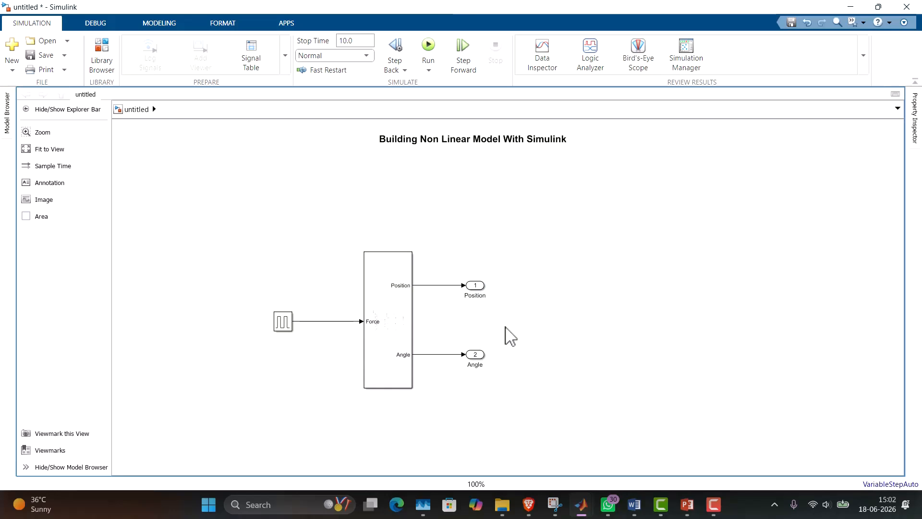
text(scope)
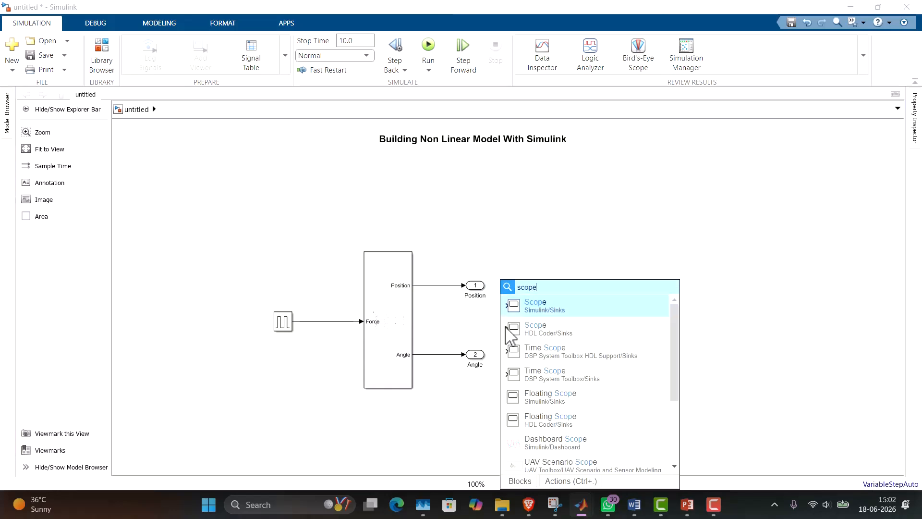
click(576, 308)
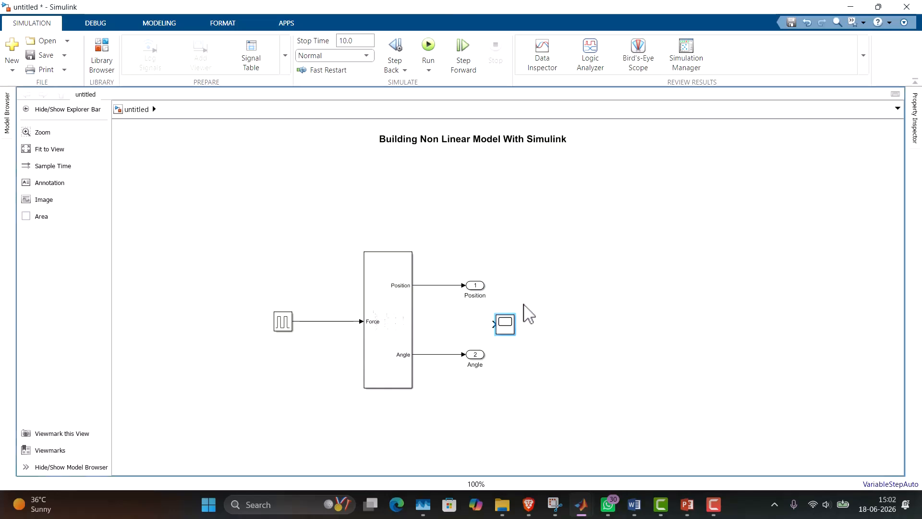
drag(510, 326, 523, 292)
click(478, 285)
key(Delete)
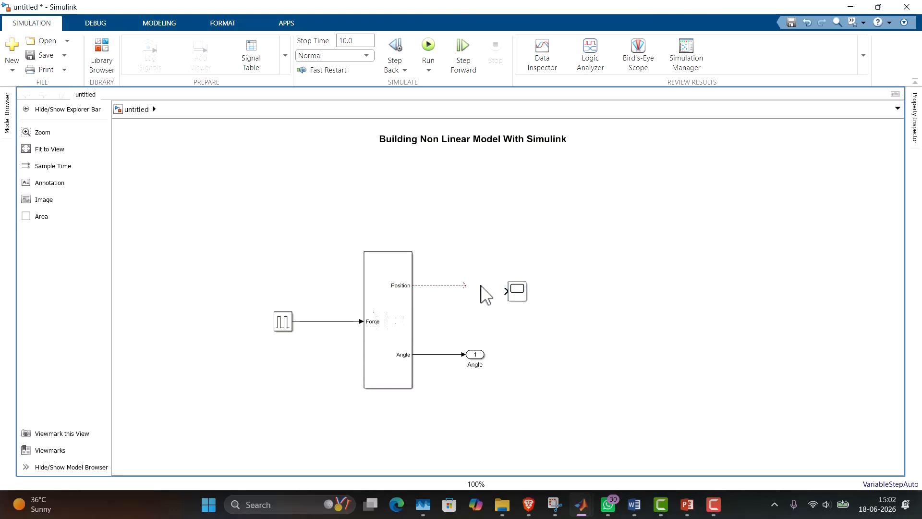
drag(466, 286, 530, 364)
click(475, 354)
key(Delete)
Set the Pulse Generator's amplitude to 1000 and its pulse width to 0.01 % of the period.
double_click(283, 324)
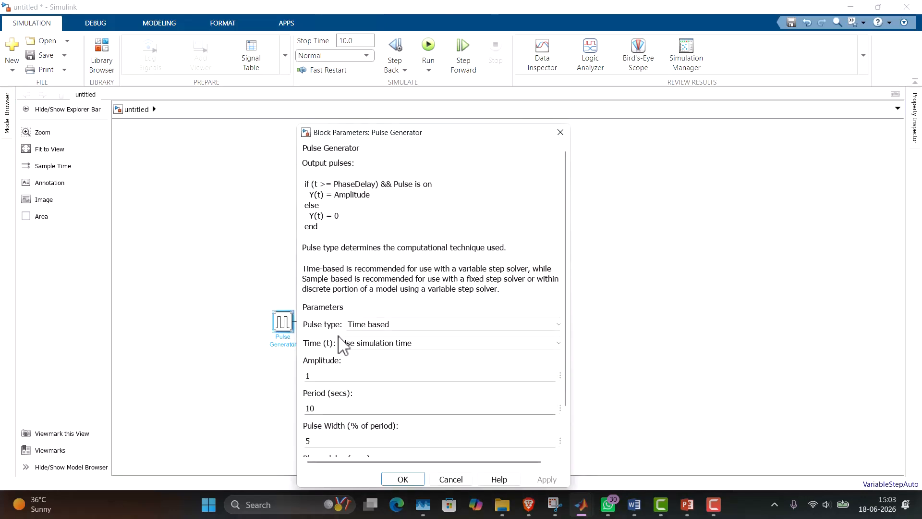
text(1000)
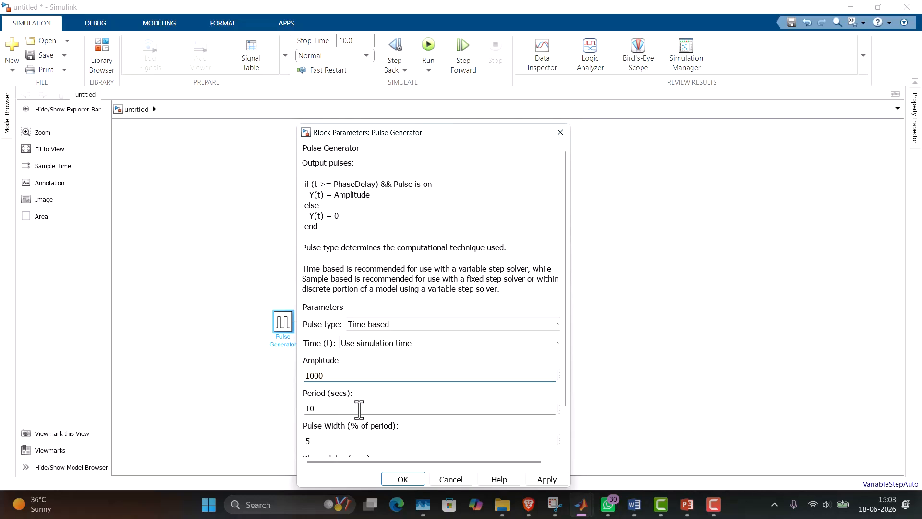
double_click(345, 441)
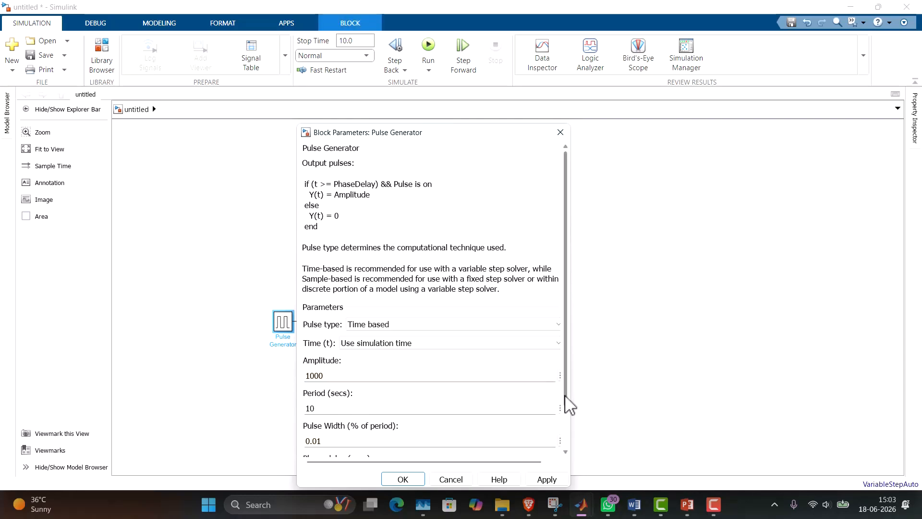
drag(564, 397, 556, 428)
click(547, 479)
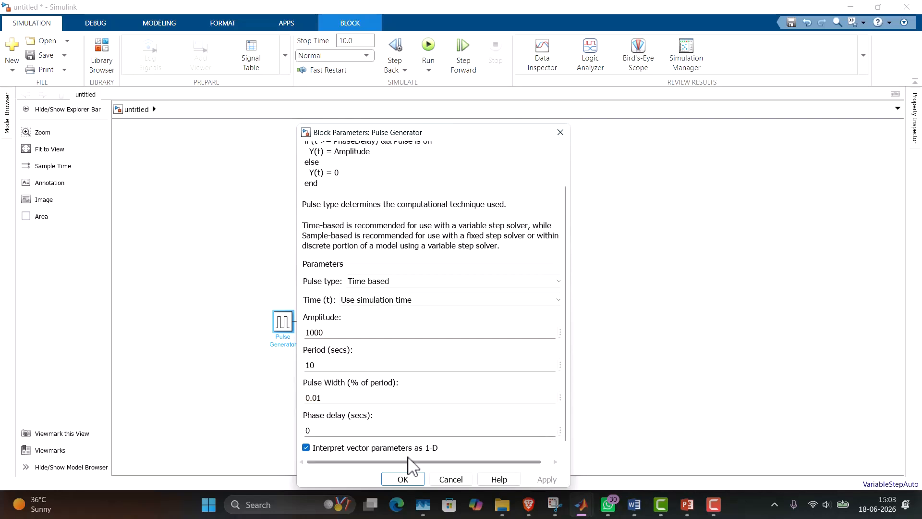
click(403, 479)
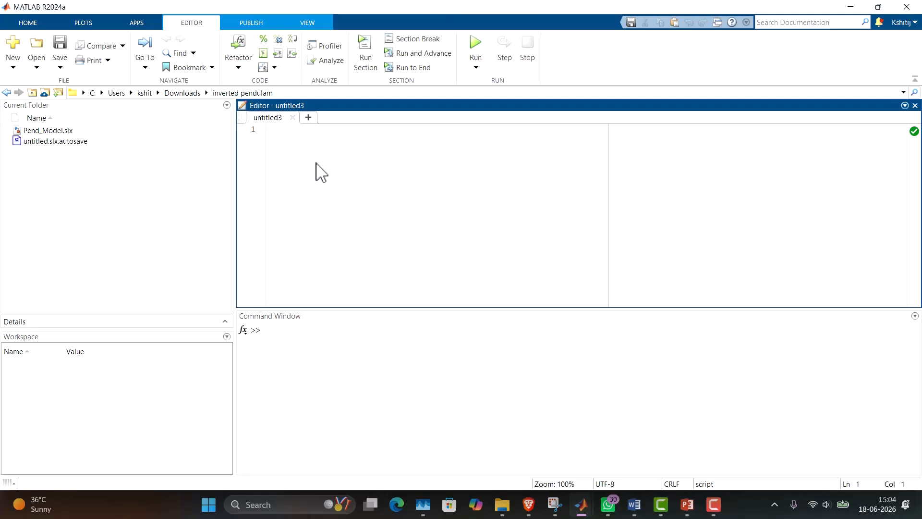
In the blank MATLAB editor script, define M=0.5; and m=0.2; on separate lines.
click(284, 139)
text(M=0.5;)
key(Return)
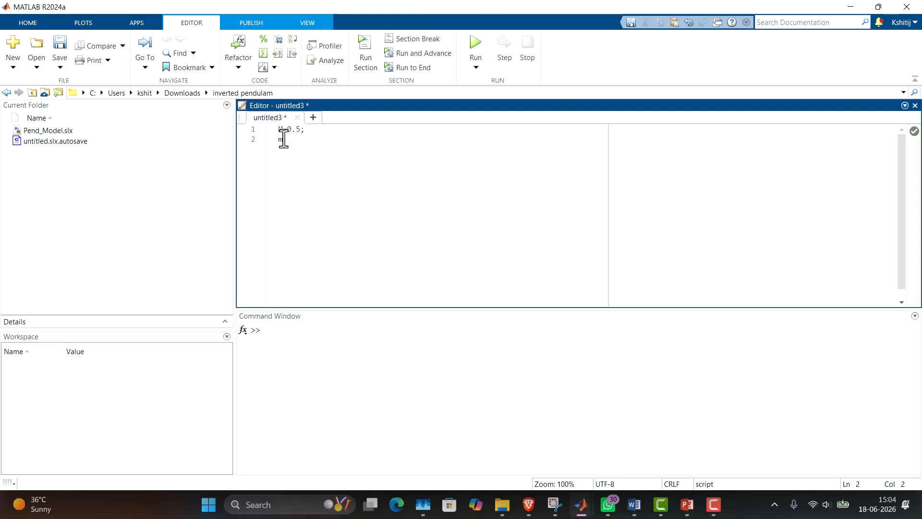
text(m=0.2;)
key(Return)
Add b=0.1;, I=0.006; and g=9.8; to the script on separate lines, plus a final parameter equal to 0.3.
text(b=0.1; I=0.006; g=9.)
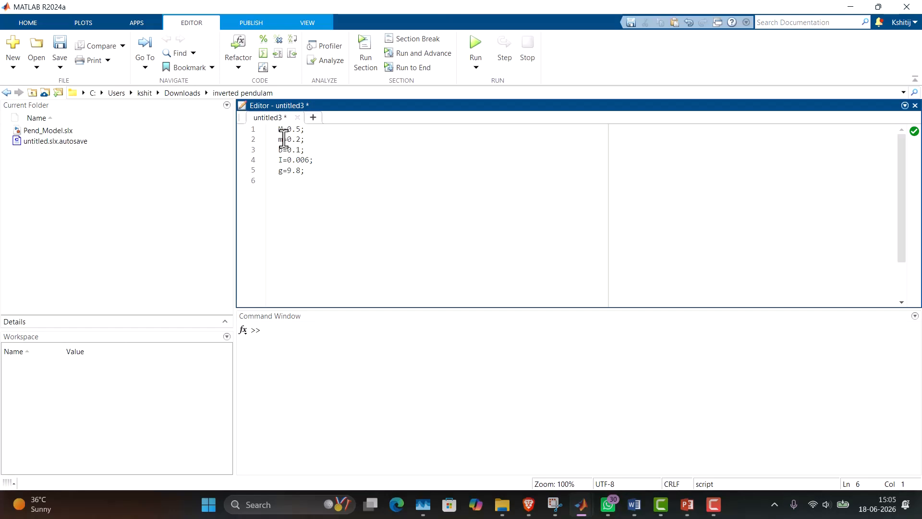
text(=0.3;)
click(343, 170)
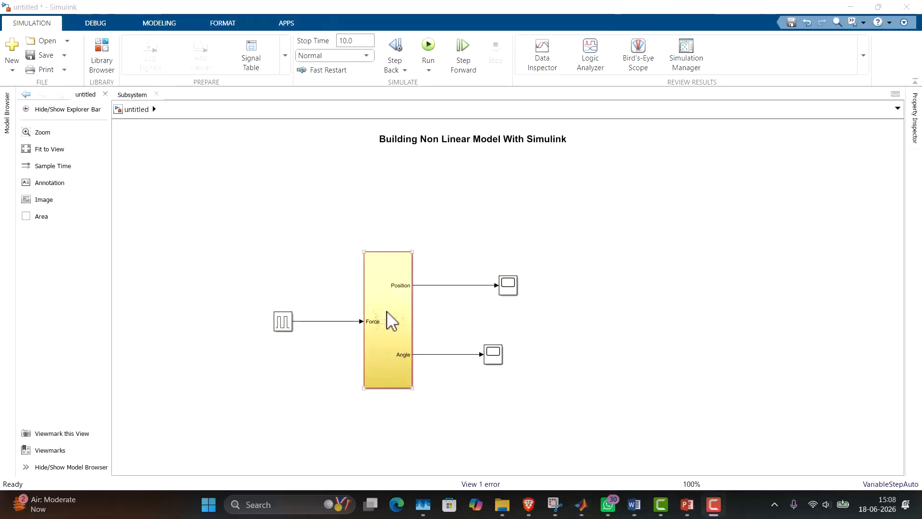
Inside the Simulink subsystem, correct the state name of the highlighted Xdot integrator to 'xdot' with both quotes, and return to the top-level model.
double_click(387, 310)
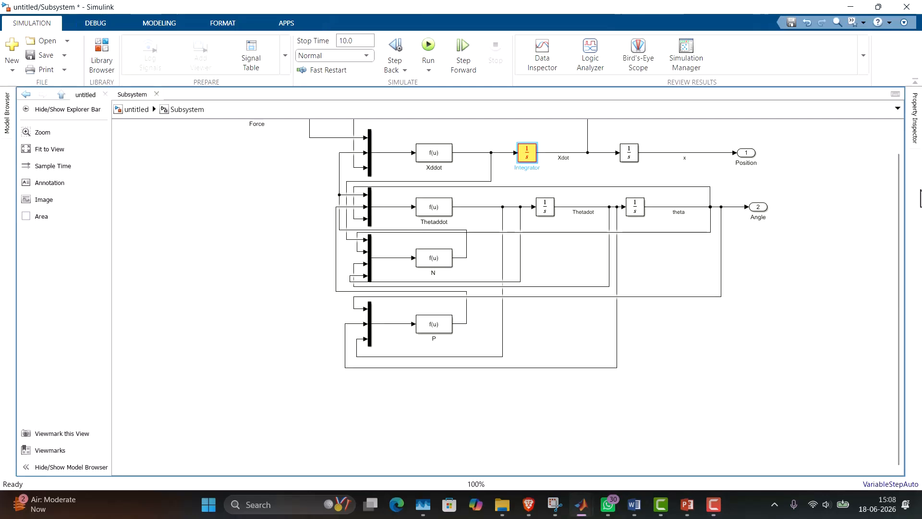
drag(899, 189, 896, 154)
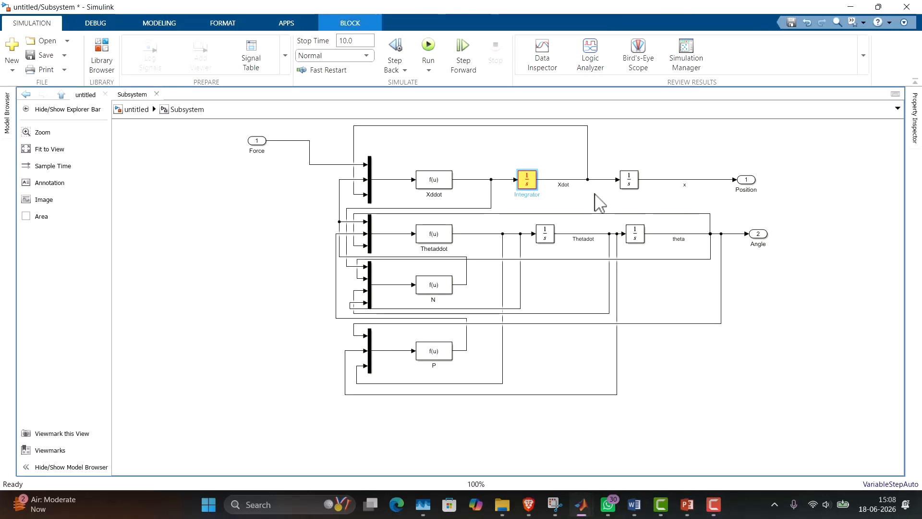
scroll(596, 196, up, 3)
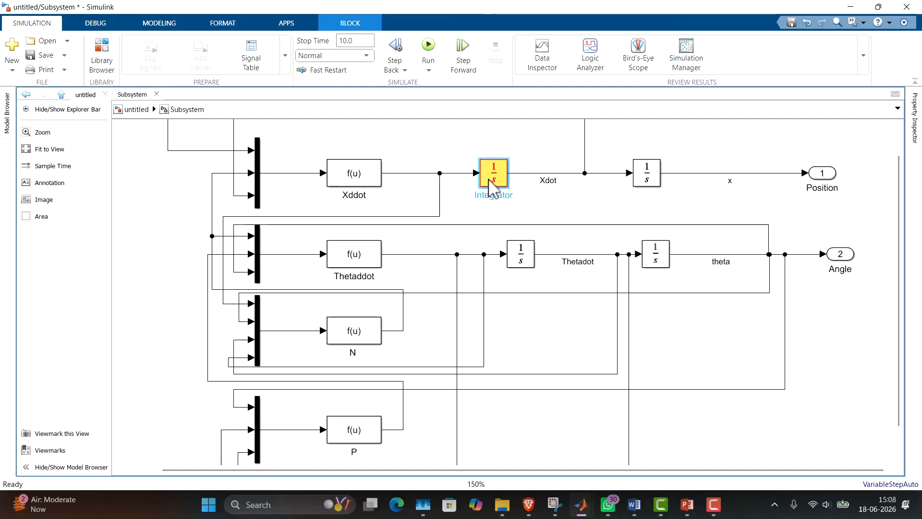
double_click(499, 182)
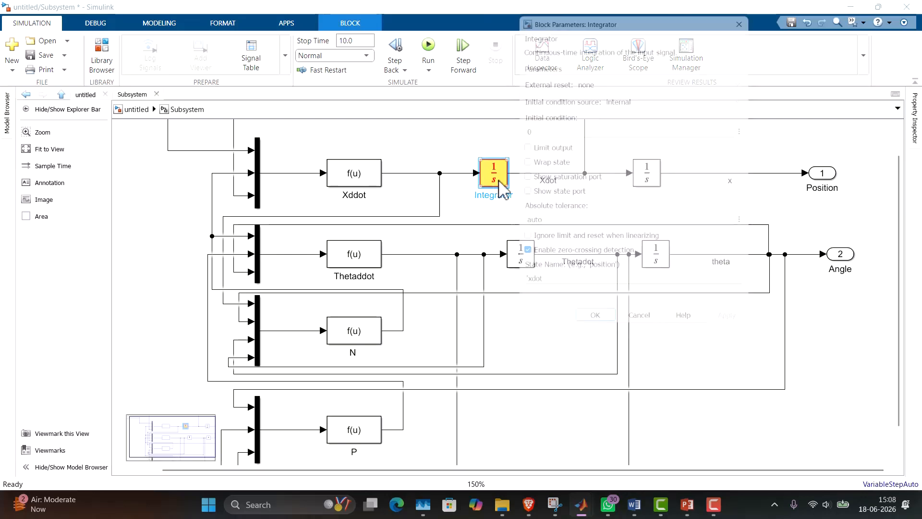
click(541, 291)
click(541, 288)
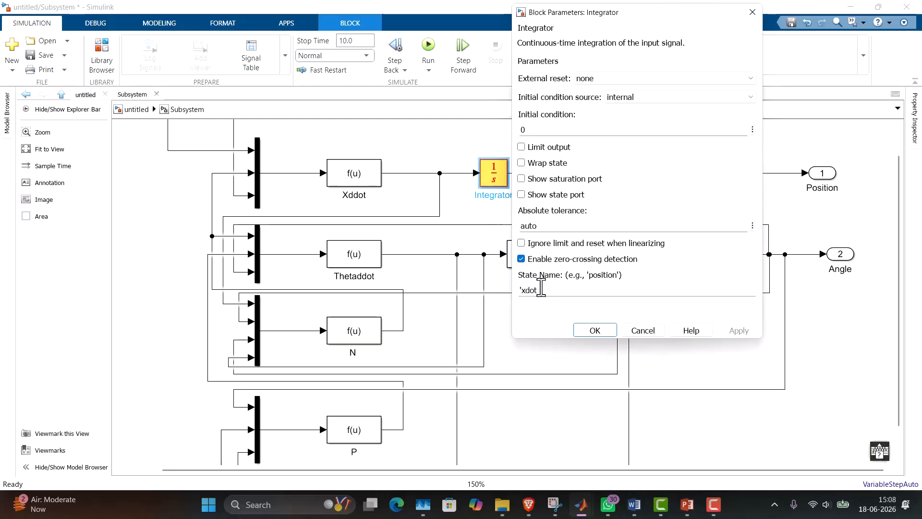
text(')
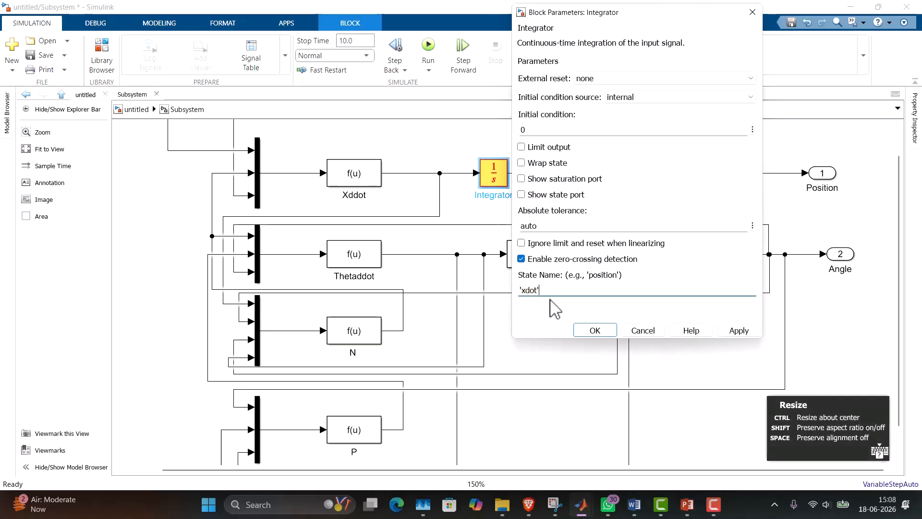
click(744, 333)
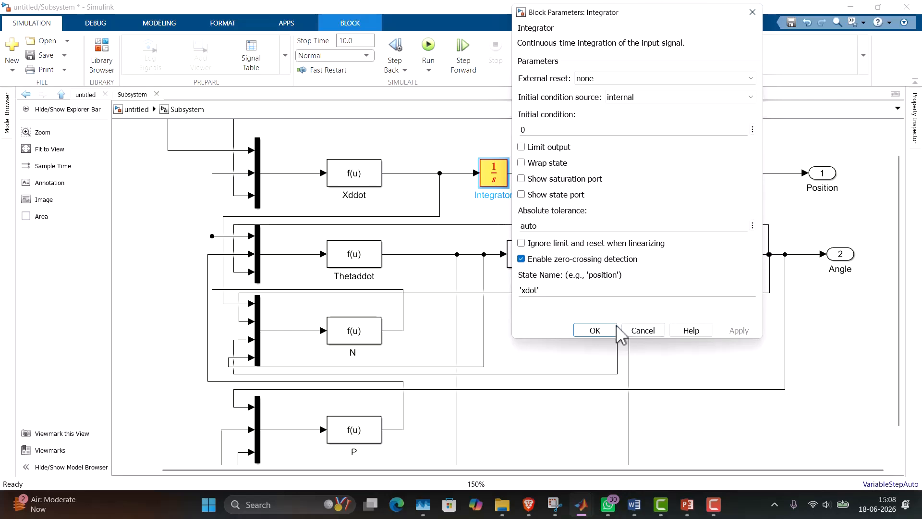
click(598, 332)
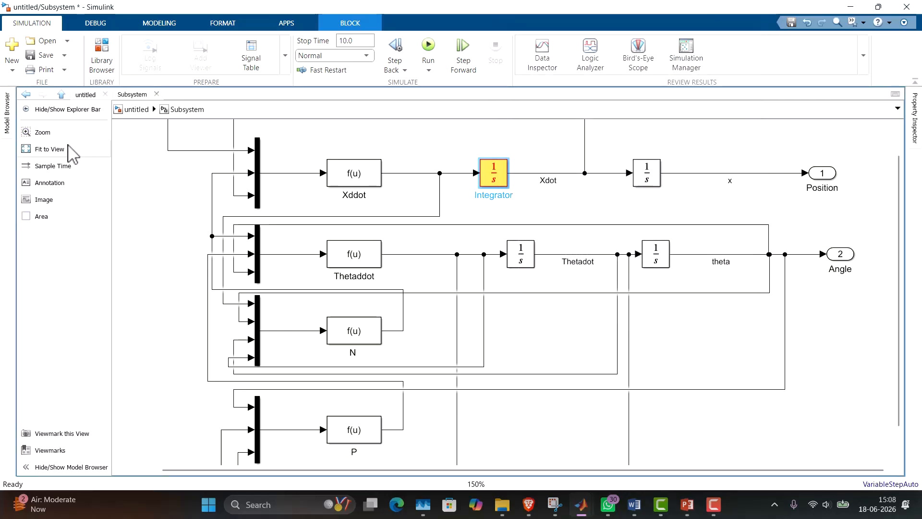
click(94, 149)
click(135, 109)
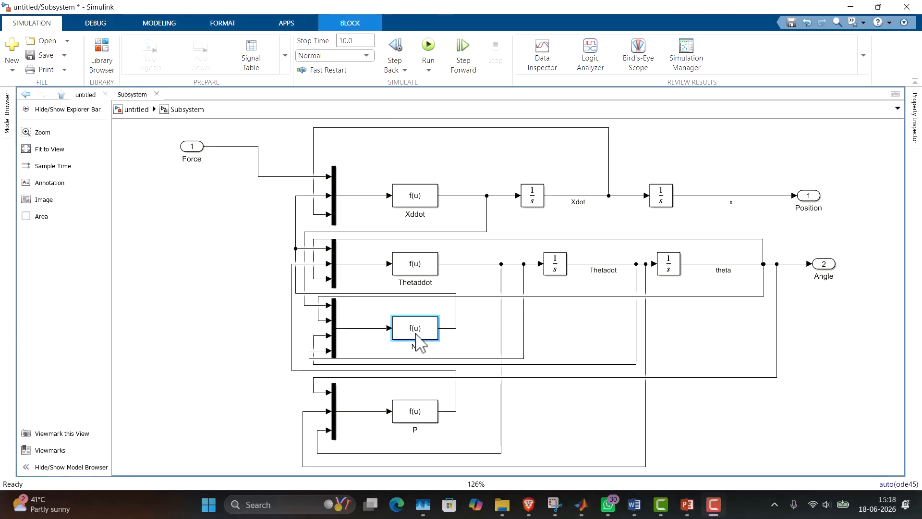
Change both I factors in block N's expression to lowercase l, giving m*(u(1)-l*u(3)*u(3)*sin(u(2))+l*u(4)*cos(u(2))).
double_click(416, 331)
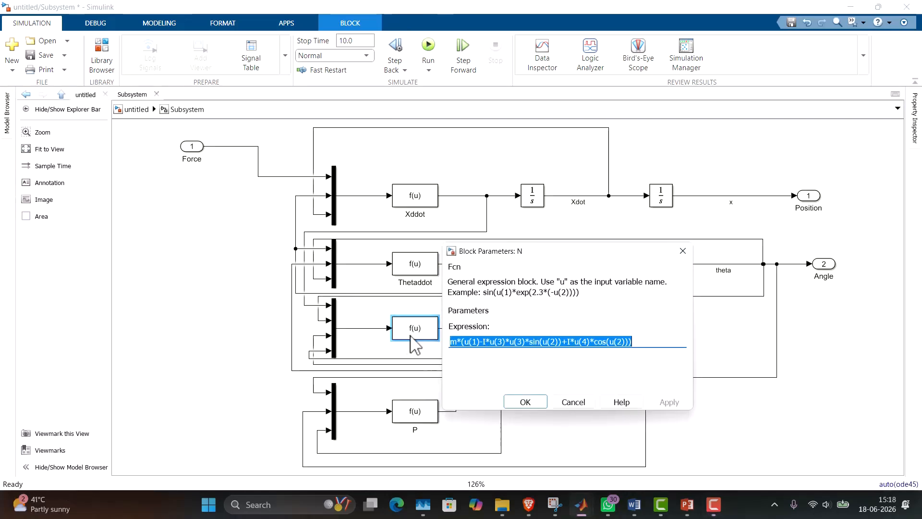
click(486, 342)
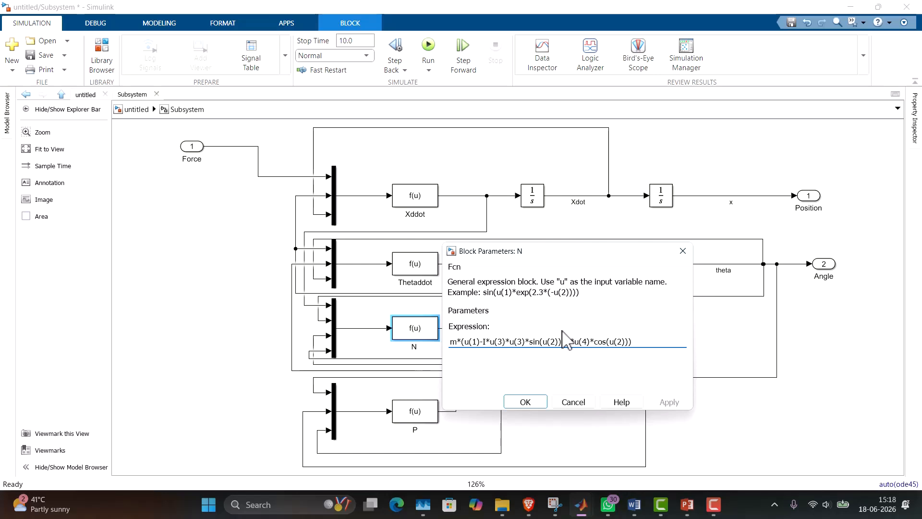
text(L)
key(BackSpace)
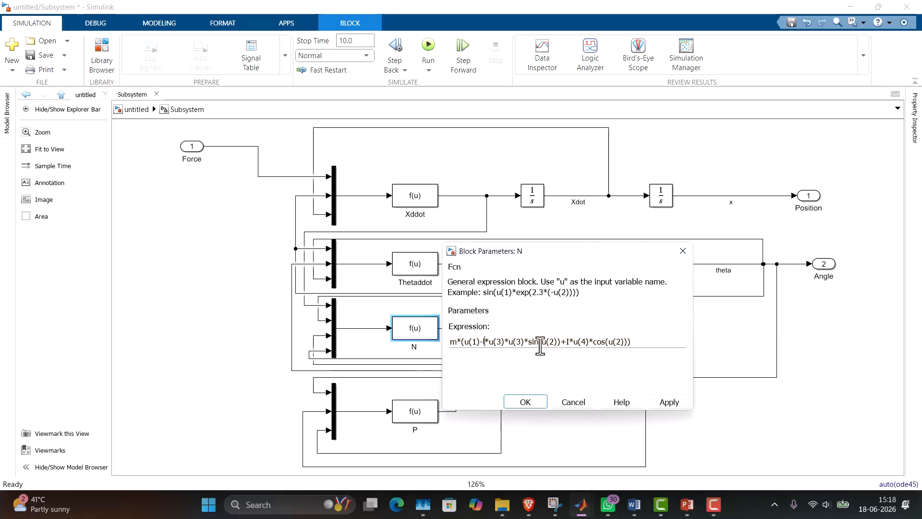
click(571, 342)
key(BackSpace)
text(l)
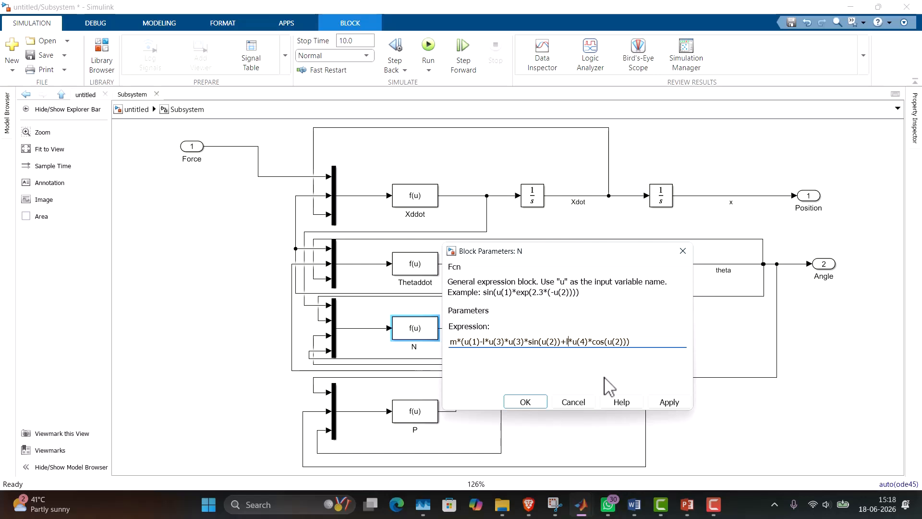
click(677, 407)
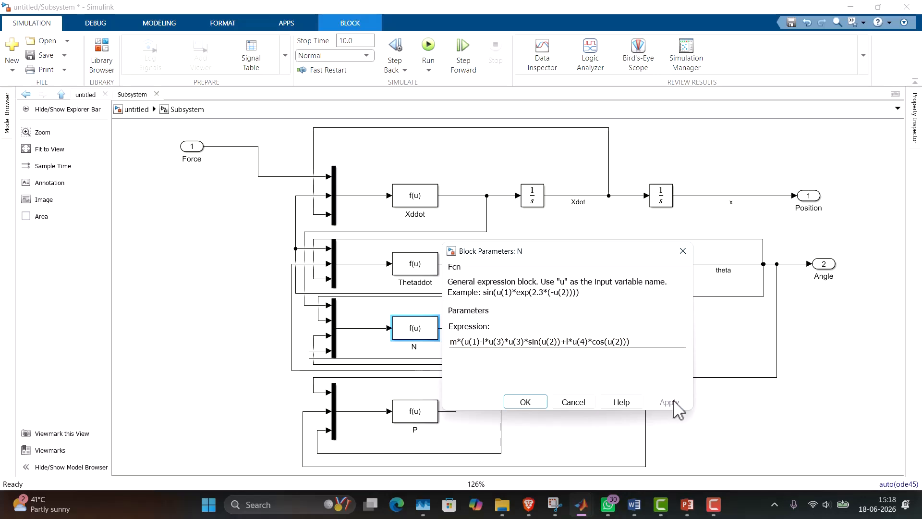
click(572, 405)
Replace the default expression of block P with the opening part m*(l*u(2)*u(2)*cos(u(1)), using lowercase l.
click(425, 417)
double_click(424, 418)
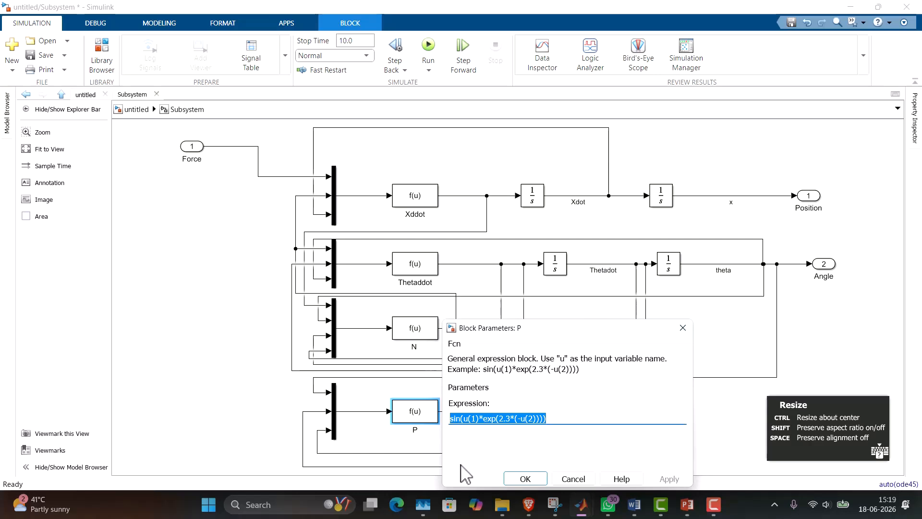
text(m)
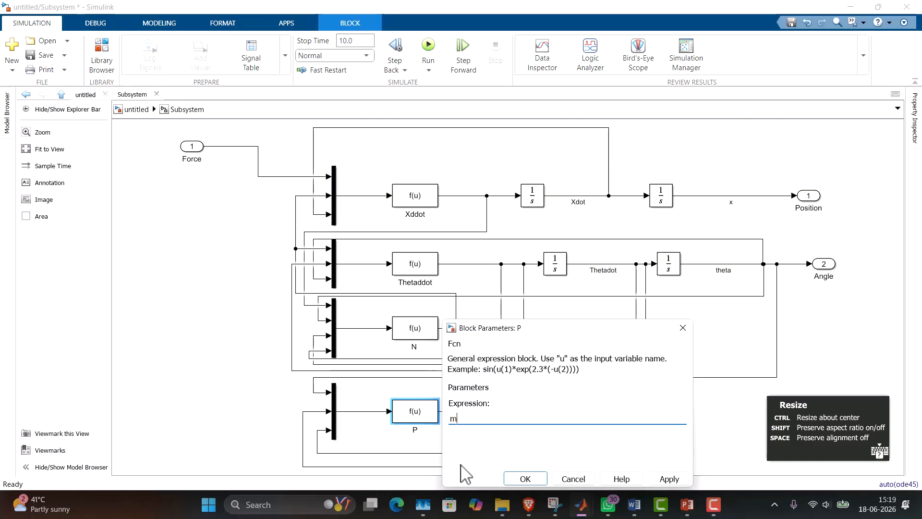
text(*(l*u(2)*u(2)*cost)
key(BackSpace)
text((u(1))
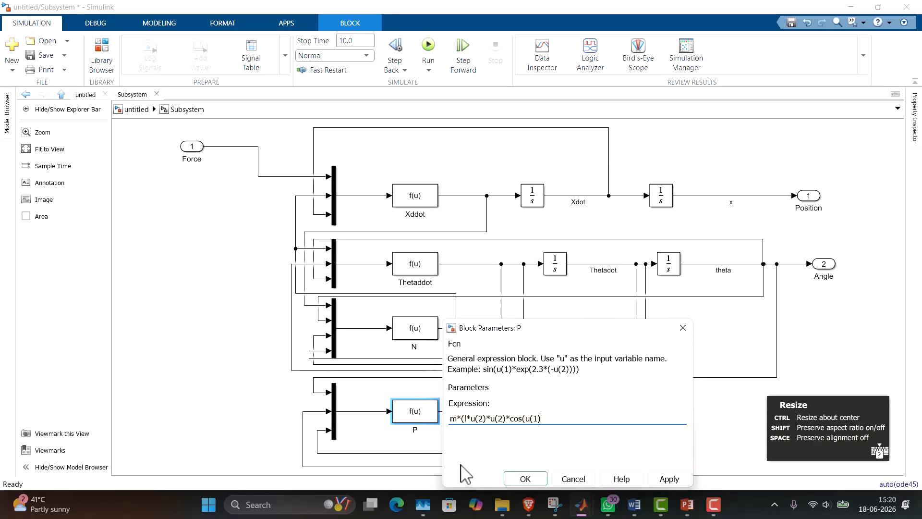
text()+l*u(3)*sin(u(1))+g))
Complete block P's expression with +l*u(3)*sin(u(1))+g) and apply the block parameters.
click(668, 480)
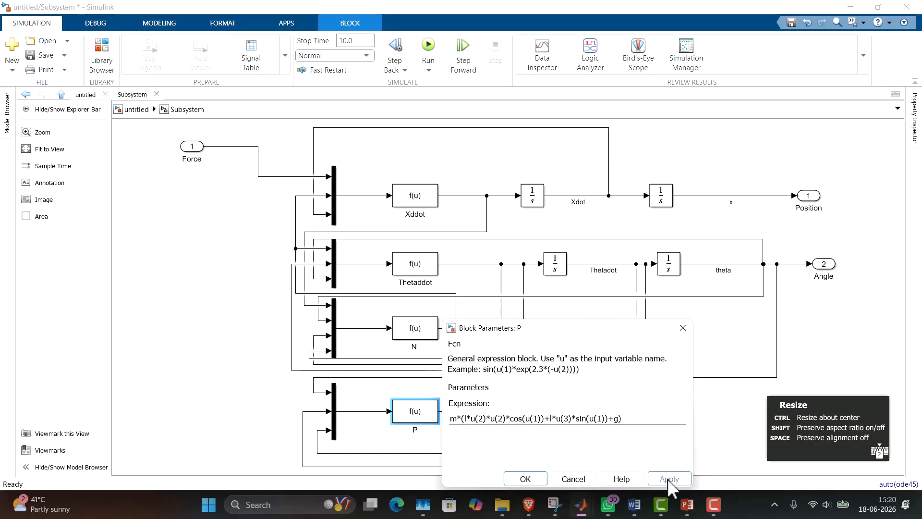
click(511, 479)
click(562, 430)
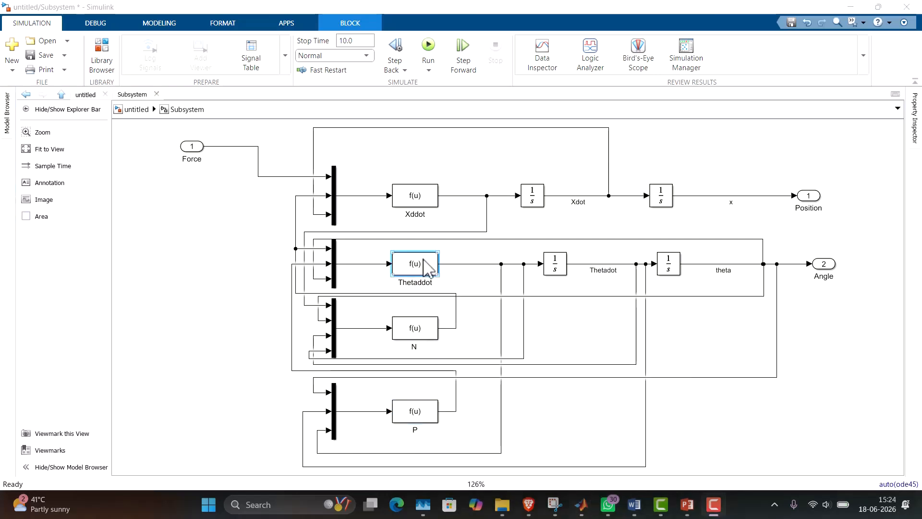
Change the two I factors inside Thetaddot's second parenthesis to lowercase l, giving (1/I)*(-u(1)*l*cos(u(3))-u(2)*l*sin(u(3))).
double_click(429, 269)
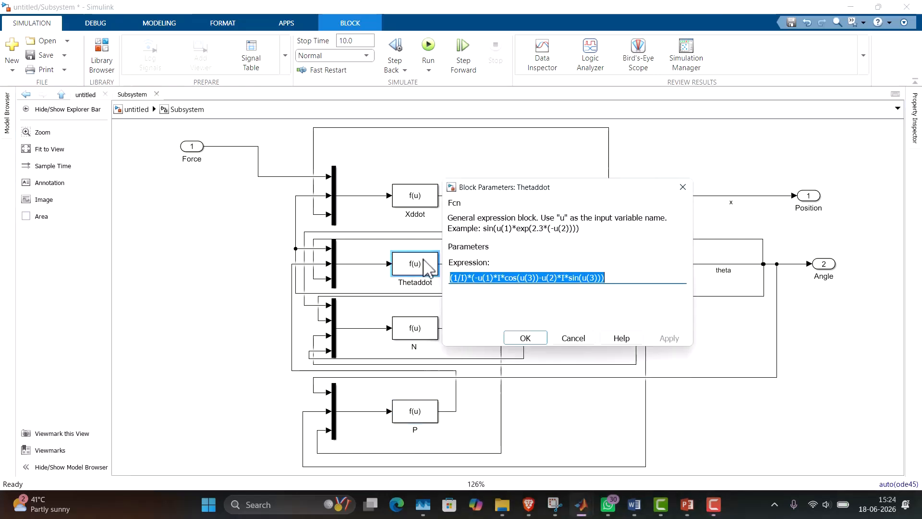
shift+click(500, 277)
click(494, 278)
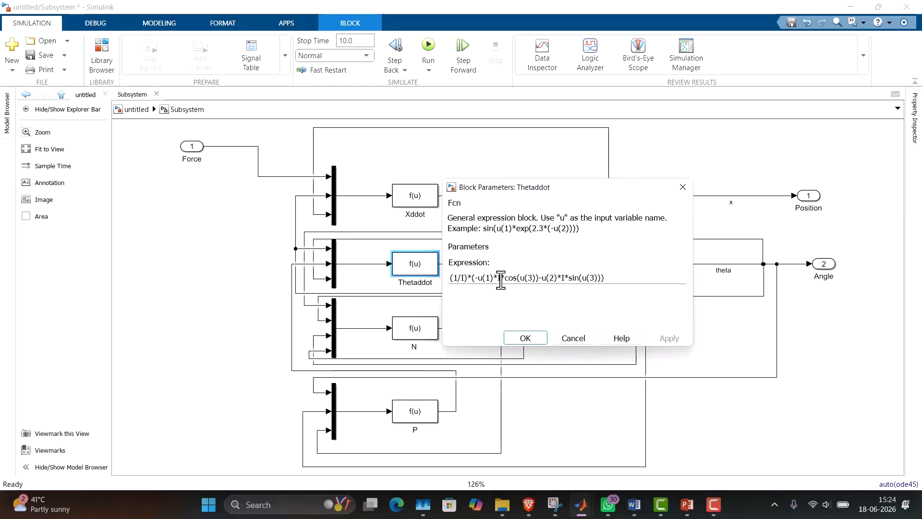
key(BackSpace)
text(l)
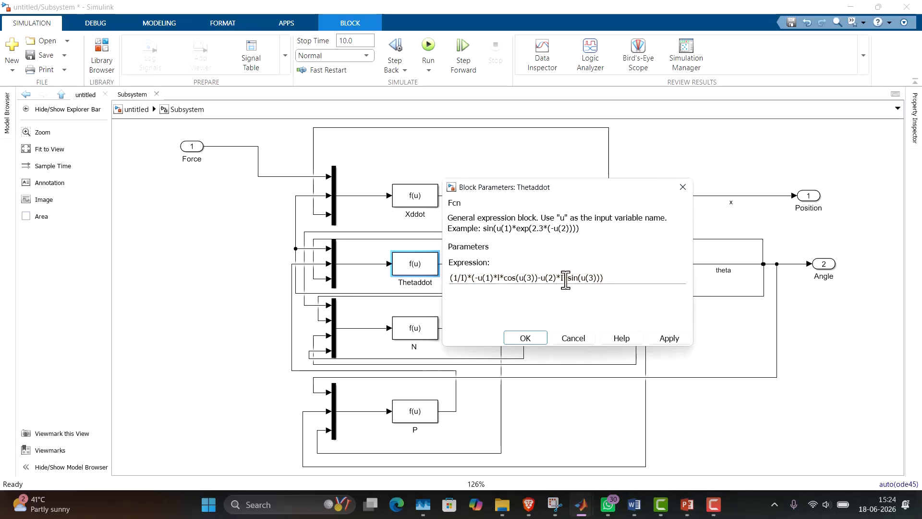
key(BackSpace)
text(l)
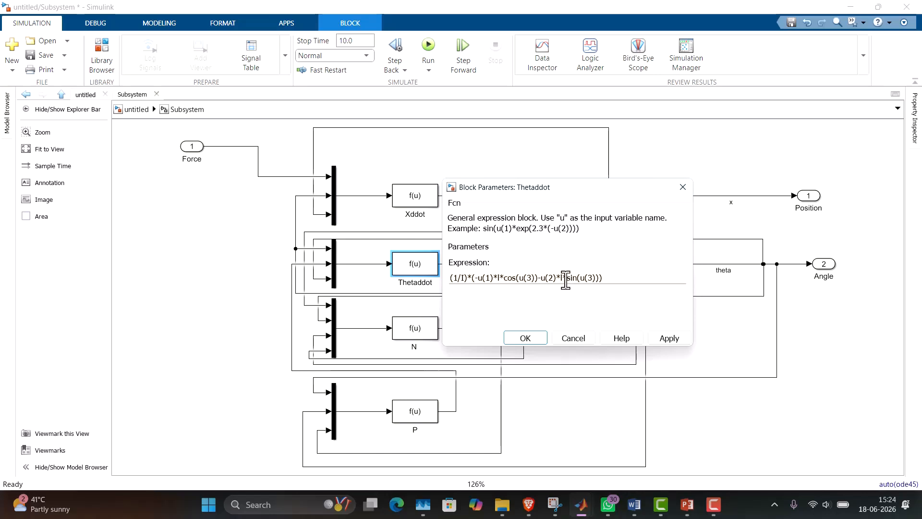
click(670, 339)
click(522, 337)
click(567, 341)
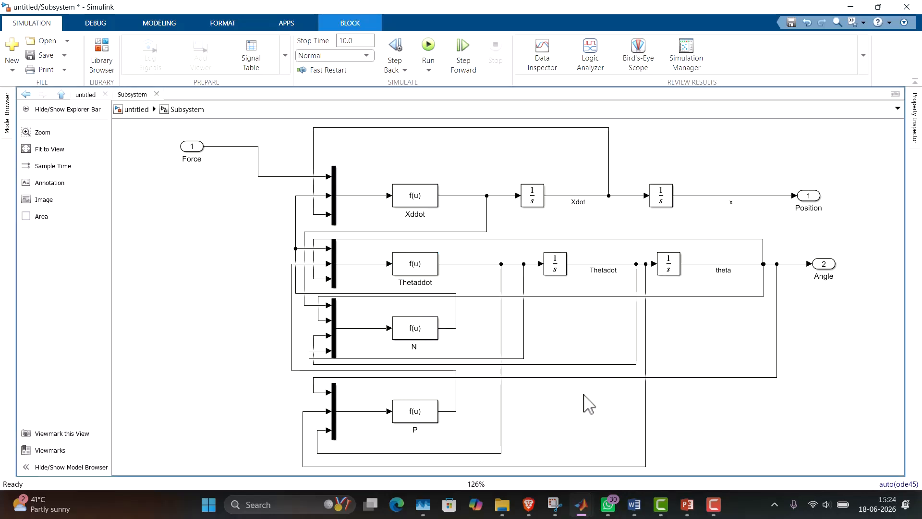
Run the simulation from the top-level model and examine the Position output's plot in its scope.
click(139, 111)
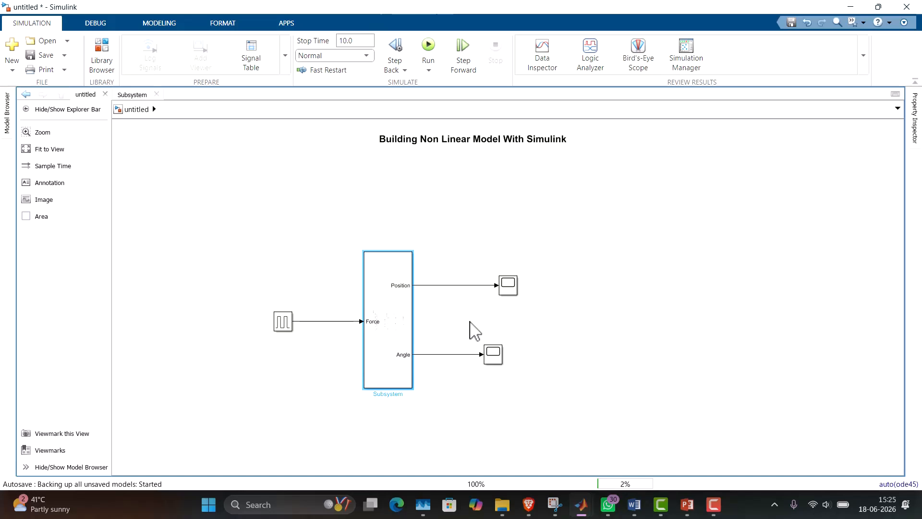
key(ctrl+t)
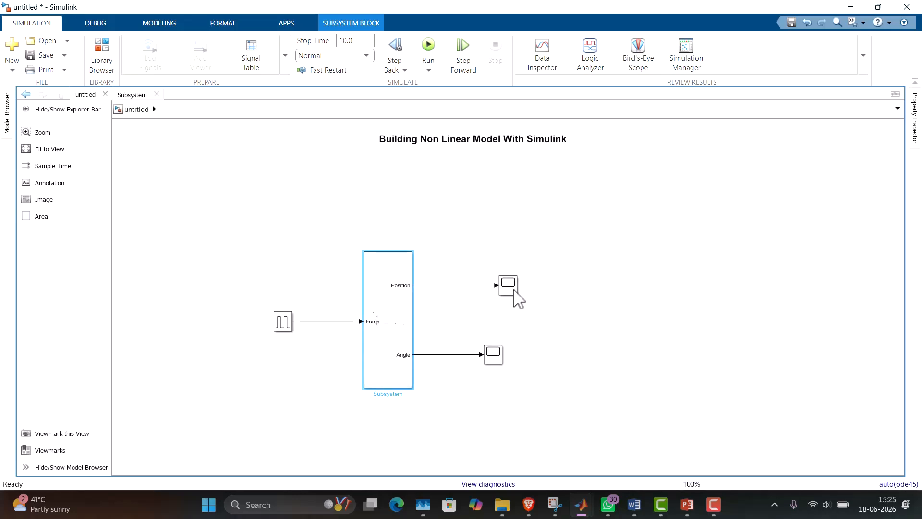
double_click(514, 290)
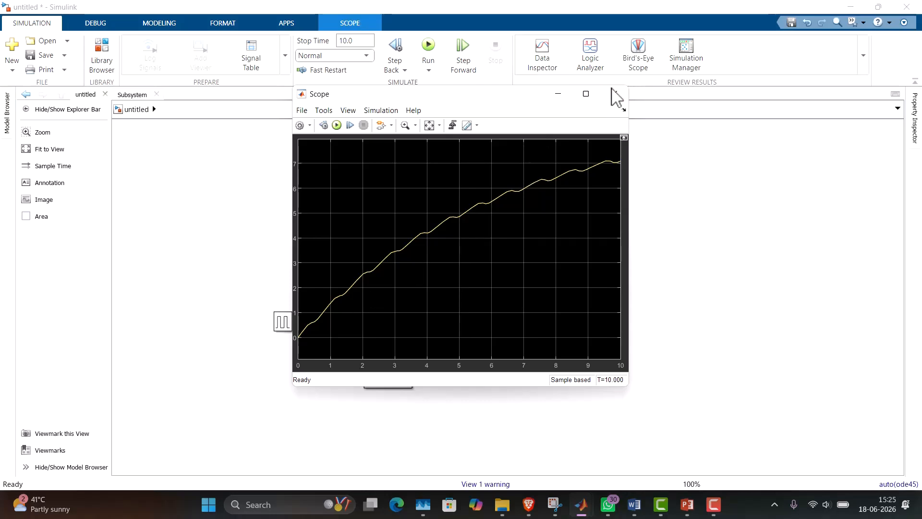
click(614, 95)
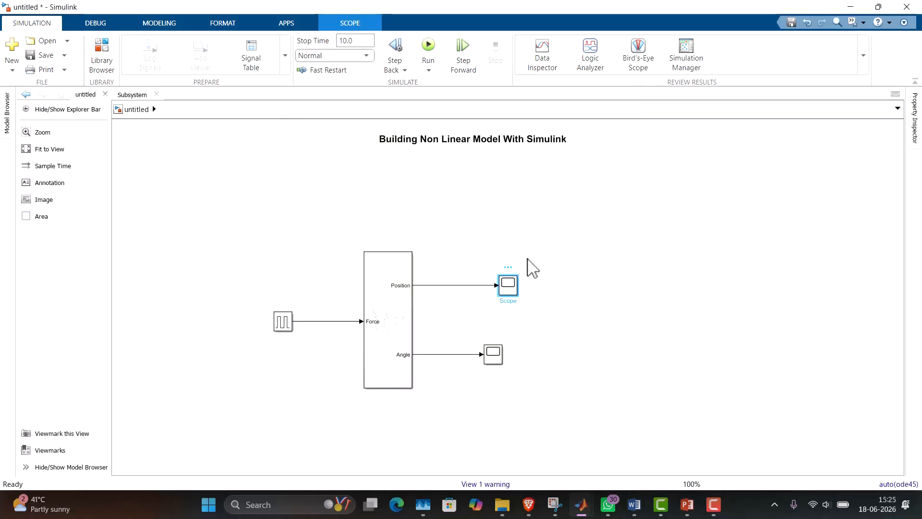
Examine the Angle output's plot in its scope, and close the scope window.
click(493, 357)
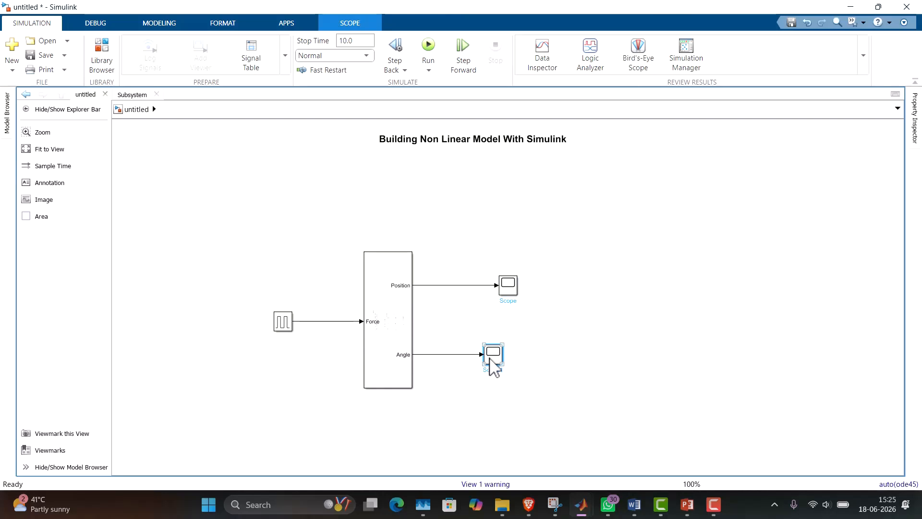
double_click(490, 358)
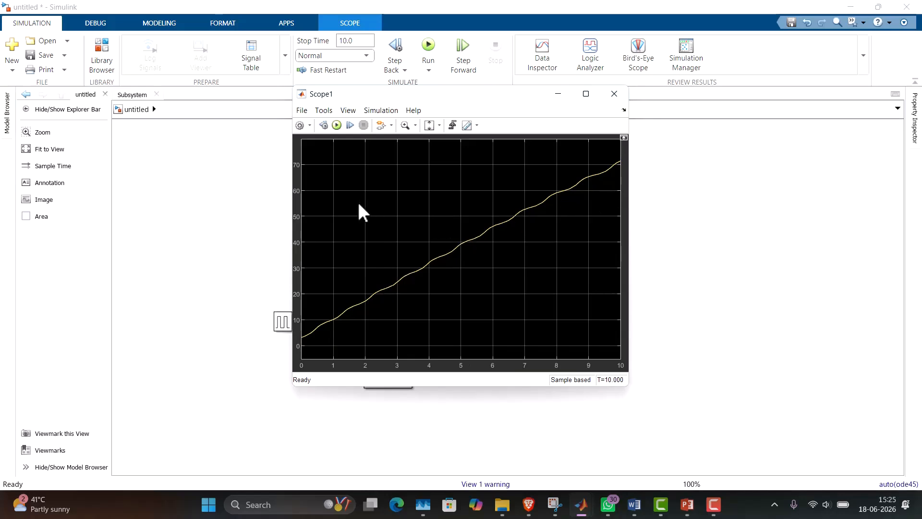
click(623, 95)
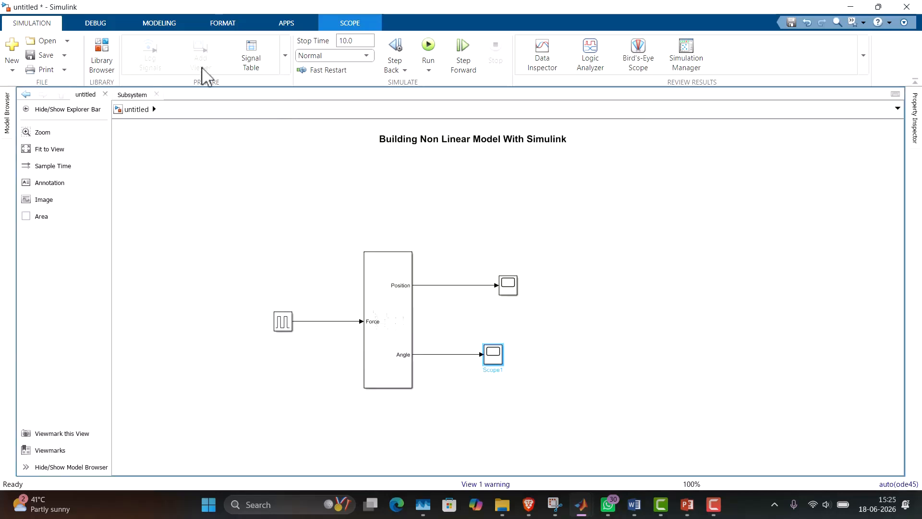